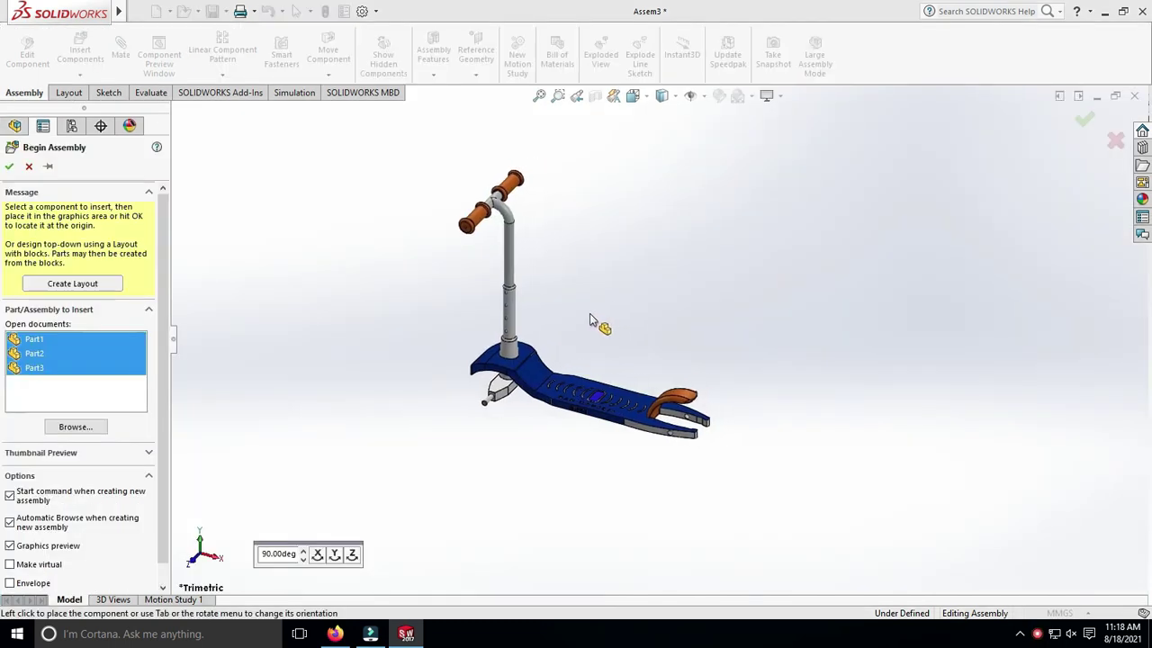
# Place the first wheel, the axle pin, and two more wheel copies around the scooter
pyautogui.click(636, 339)
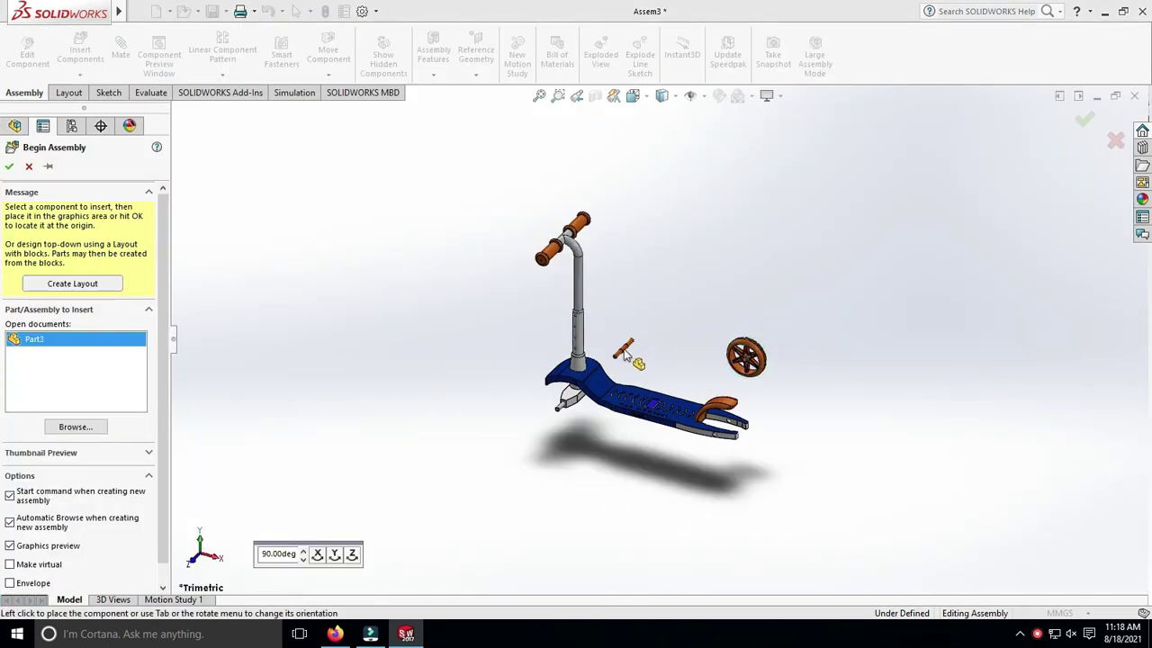
pyautogui.click(776, 380)
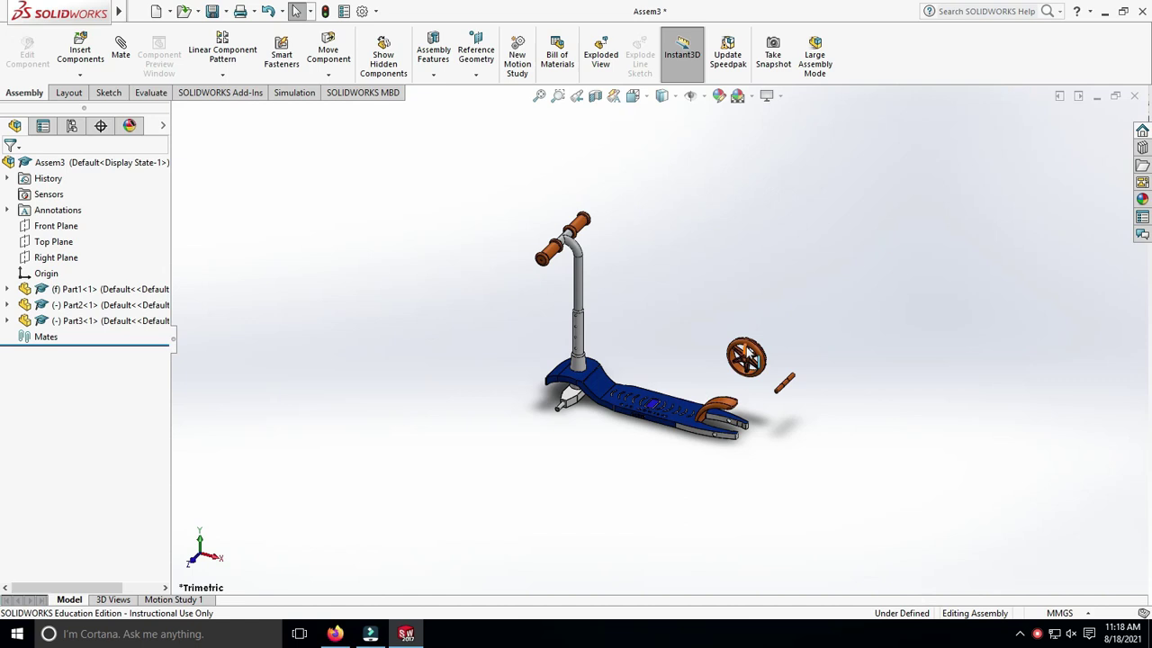
pyautogui.click(667, 332)
pyautogui.click(584, 457)
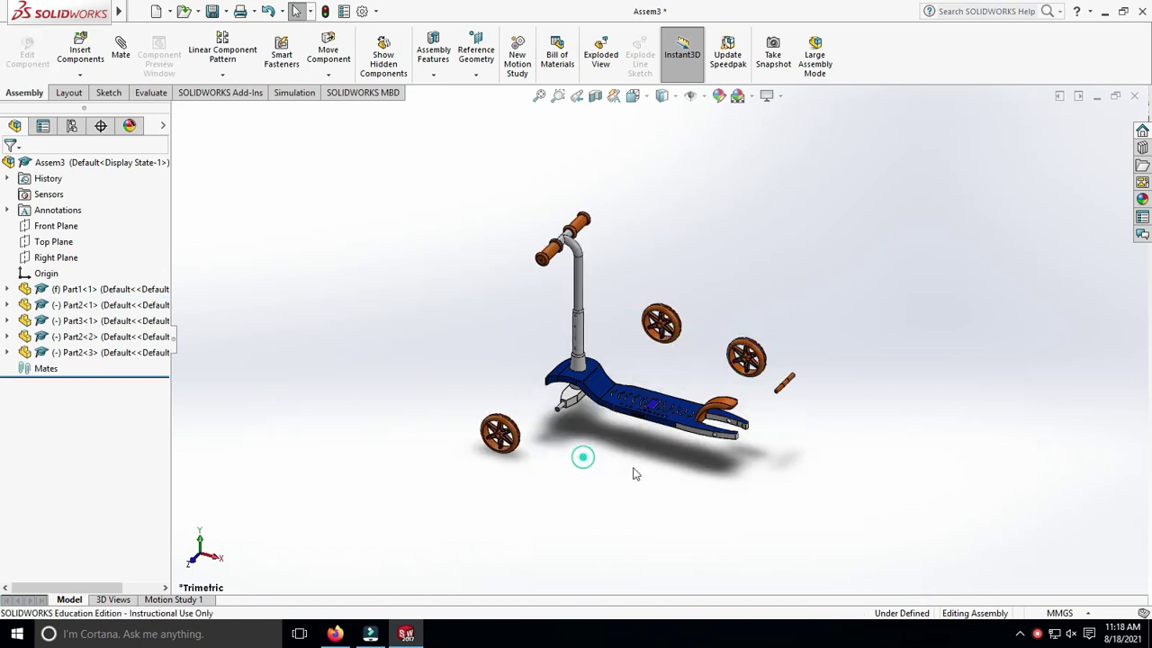
# Turn off shadows in shaded mode and apply the Plain White scene
pyautogui.click(767, 96)
pyautogui.click(791, 108)
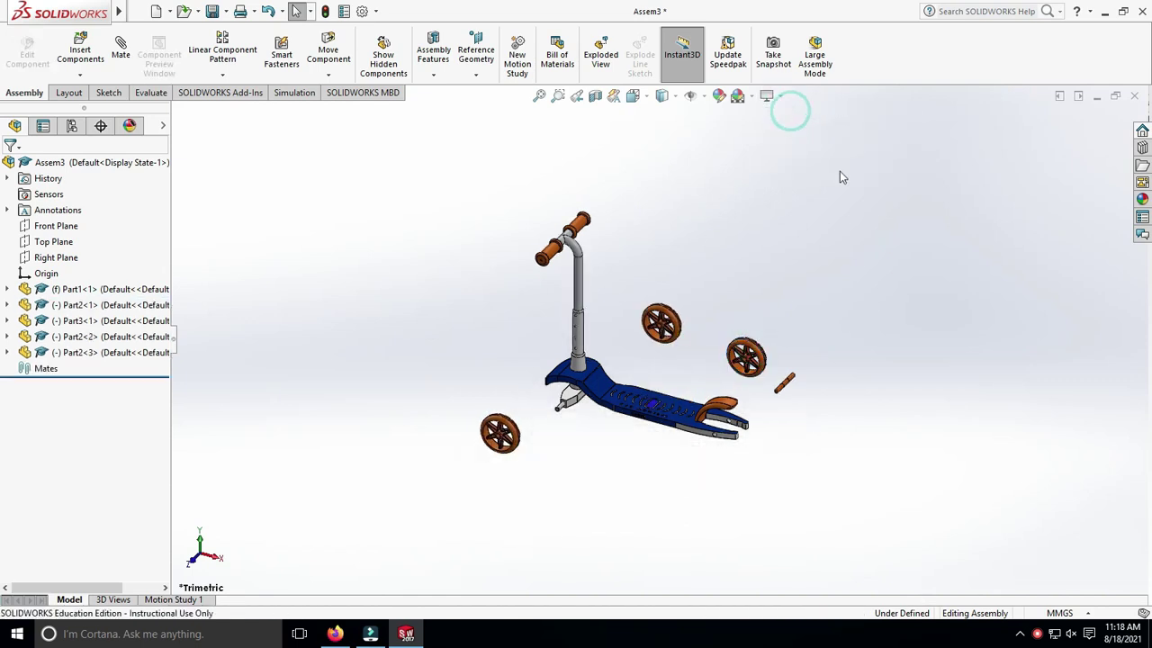
pyautogui.click(753, 95)
pyautogui.click(774, 133)
pyautogui.moveTo(889, 247); pyautogui.dragTo(846, 298, button='middle')
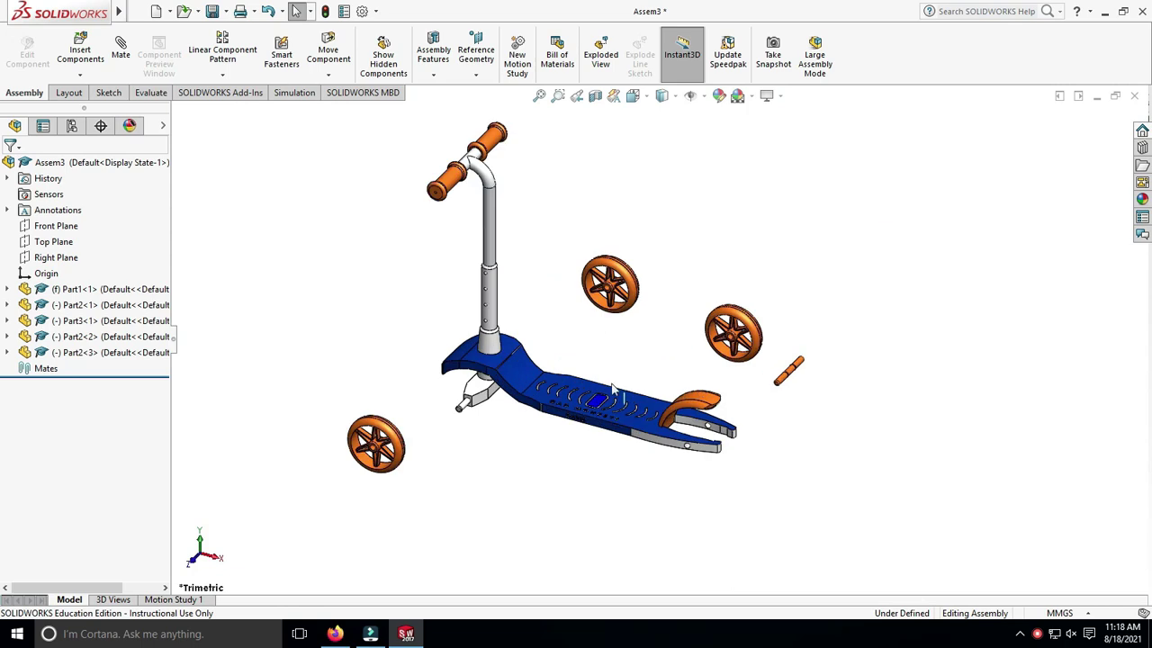
# Mate the axle pin concentric with the rear fork hole
pyautogui.click(123, 52)
pyautogui.scroll(-5, 738, 311)
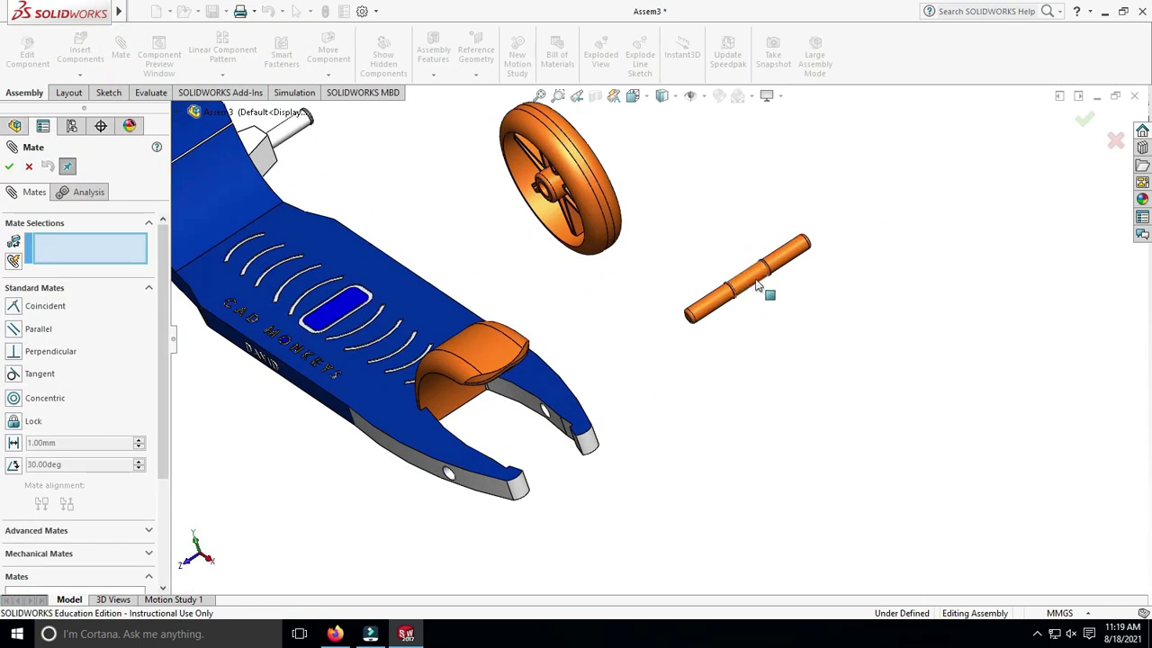
pyautogui.scroll(-3, 536, 464)
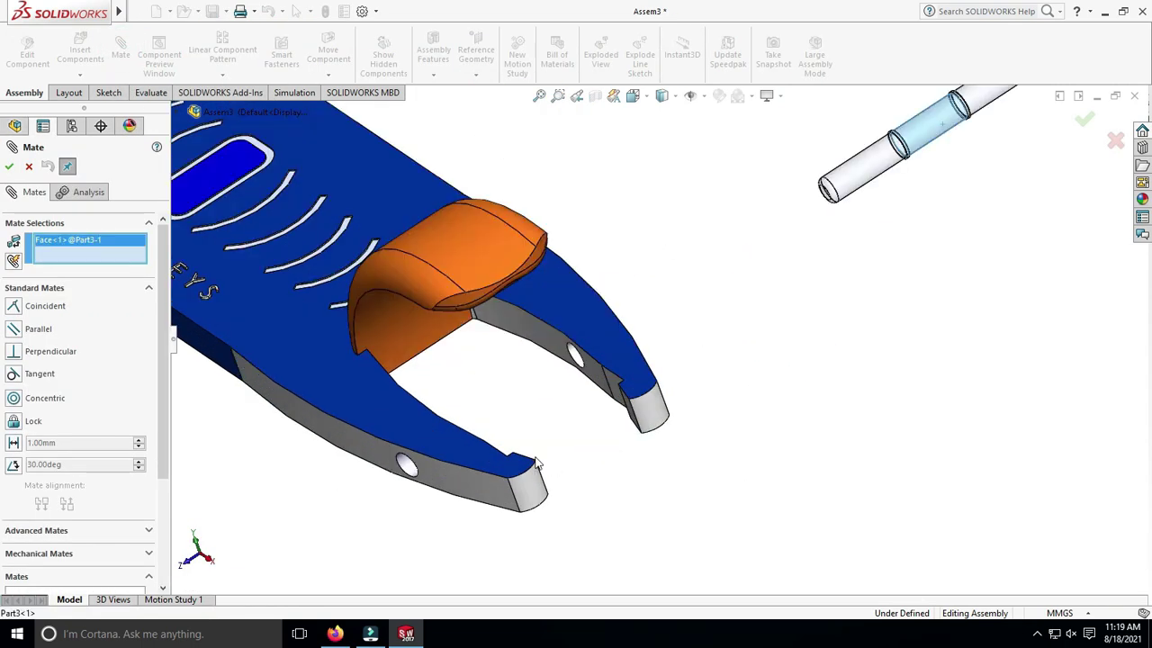
pyautogui.click(406, 470)
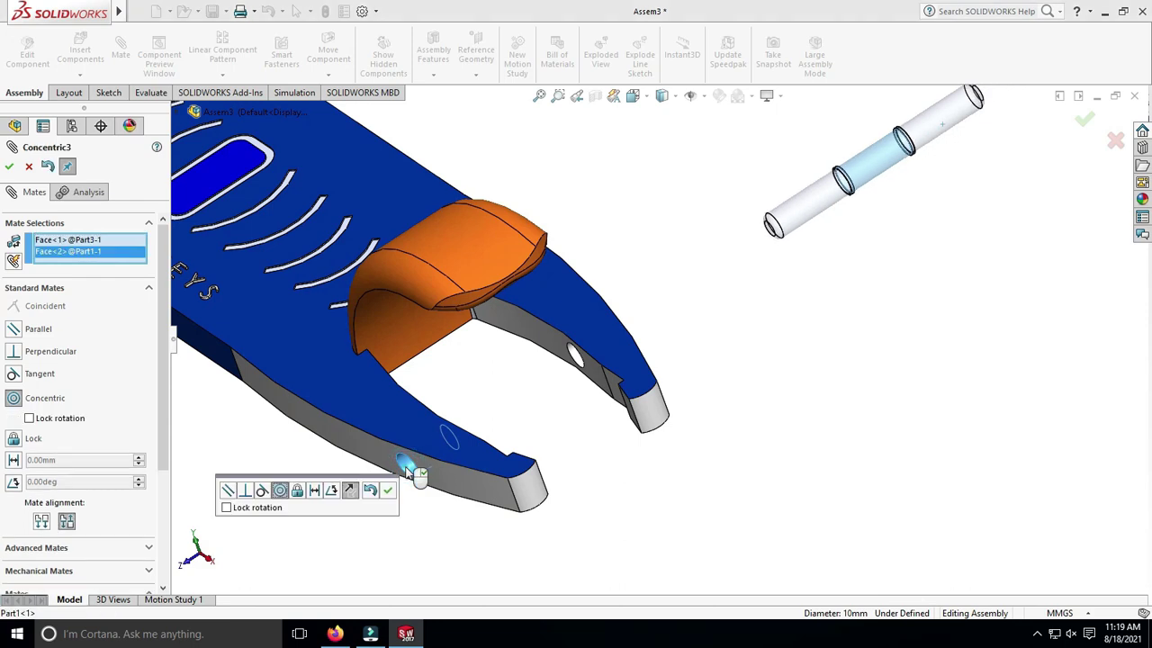
pyautogui.click(9, 167)
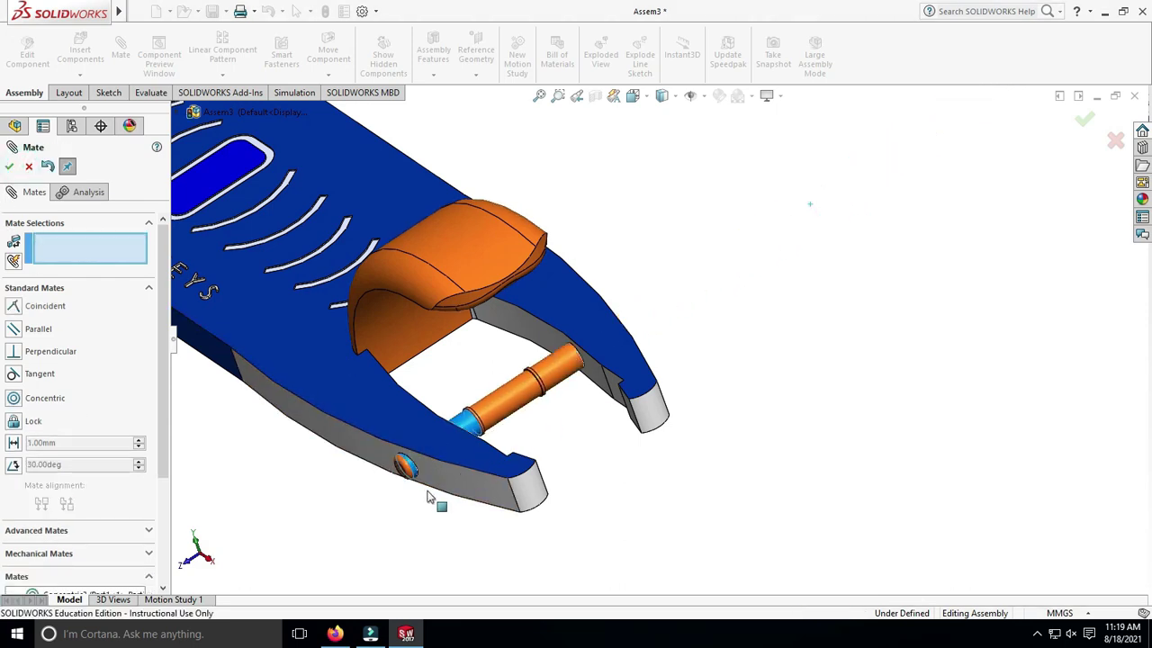
# Lock the axle pin to the scooter deck face and close the Mate PropertyManager
pyautogui.scroll(3, 636, 406)
pyautogui.moveTo(635, 406); pyautogui.dragTo(603, 385, button='middle')
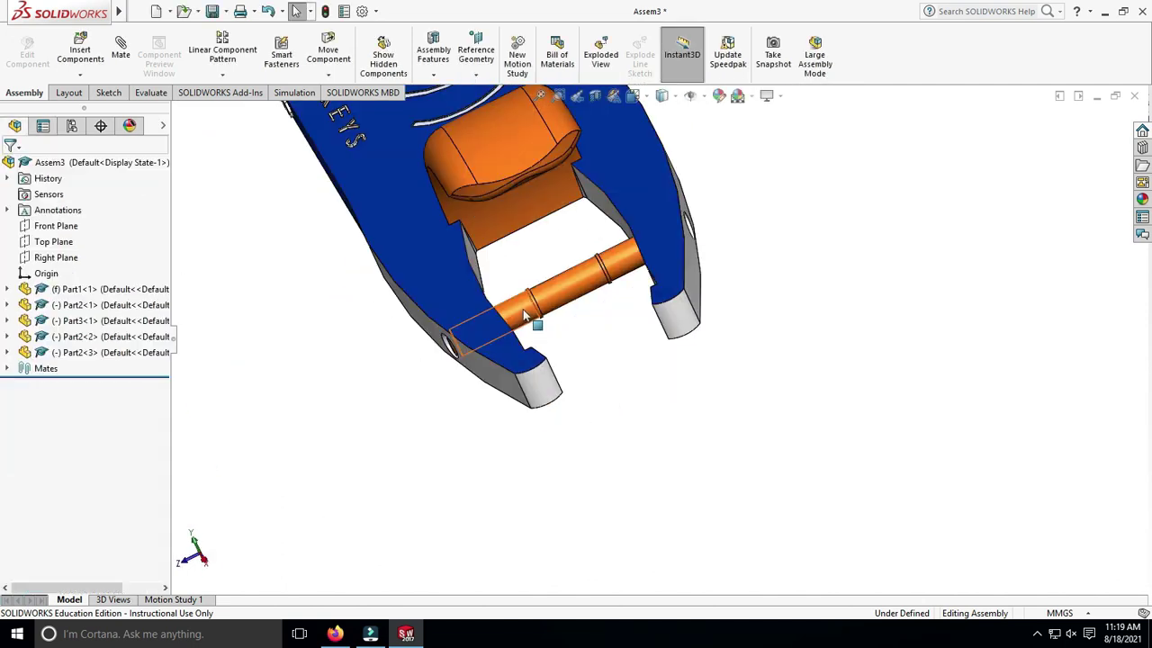
pyautogui.click(531, 315)
pyautogui.click(121, 54)
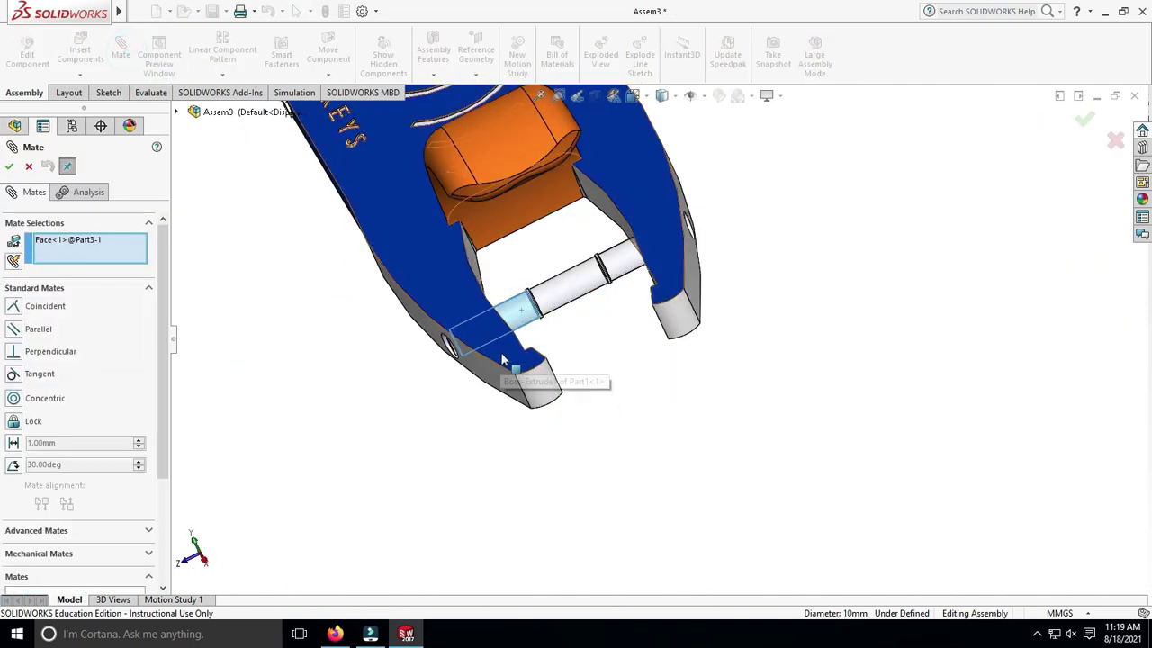
pyautogui.click(504, 360)
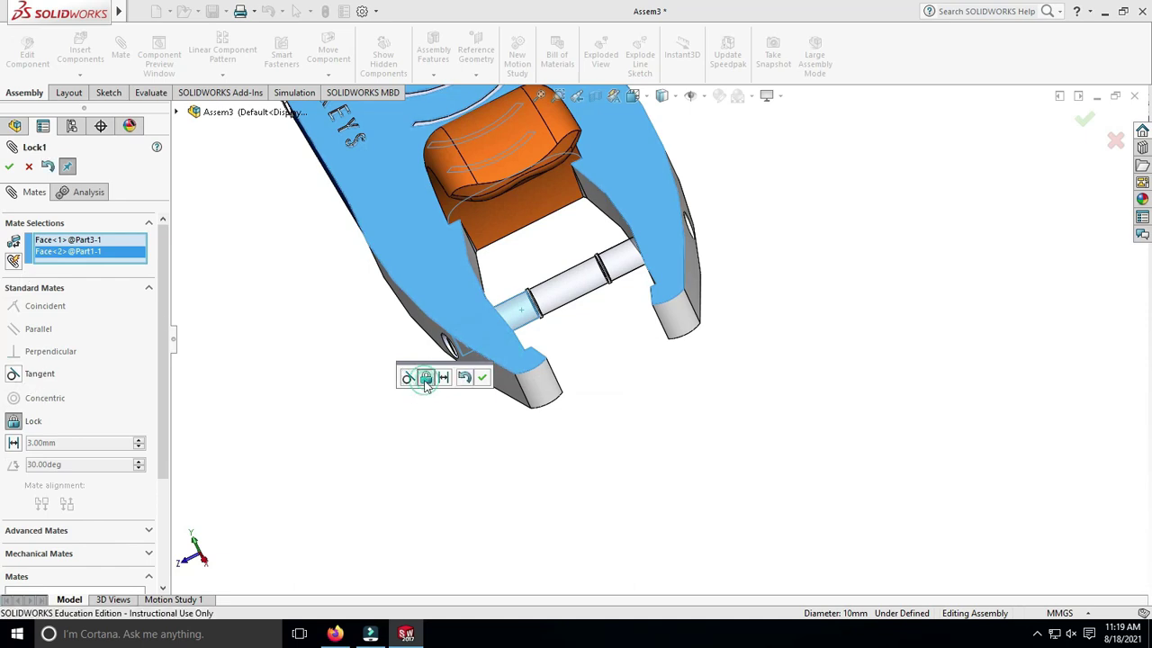
pyautogui.click(9, 169)
pyautogui.click(9, 171)
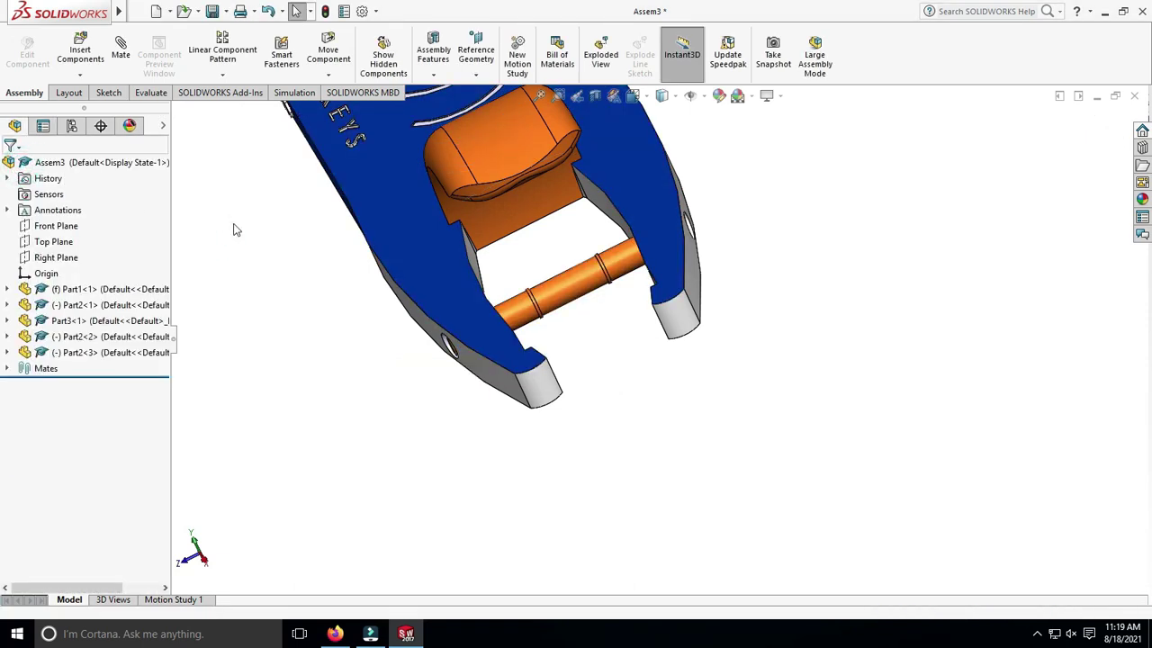
pyautogui.scroll(3, 612, 329)
pyautogui.click(612, 330)
pyautogui.click(838, 341)
# From the isometric view, mate the wheel hub face coincident with the pin groove
pyautogui.hotkey('ctrl', '7')
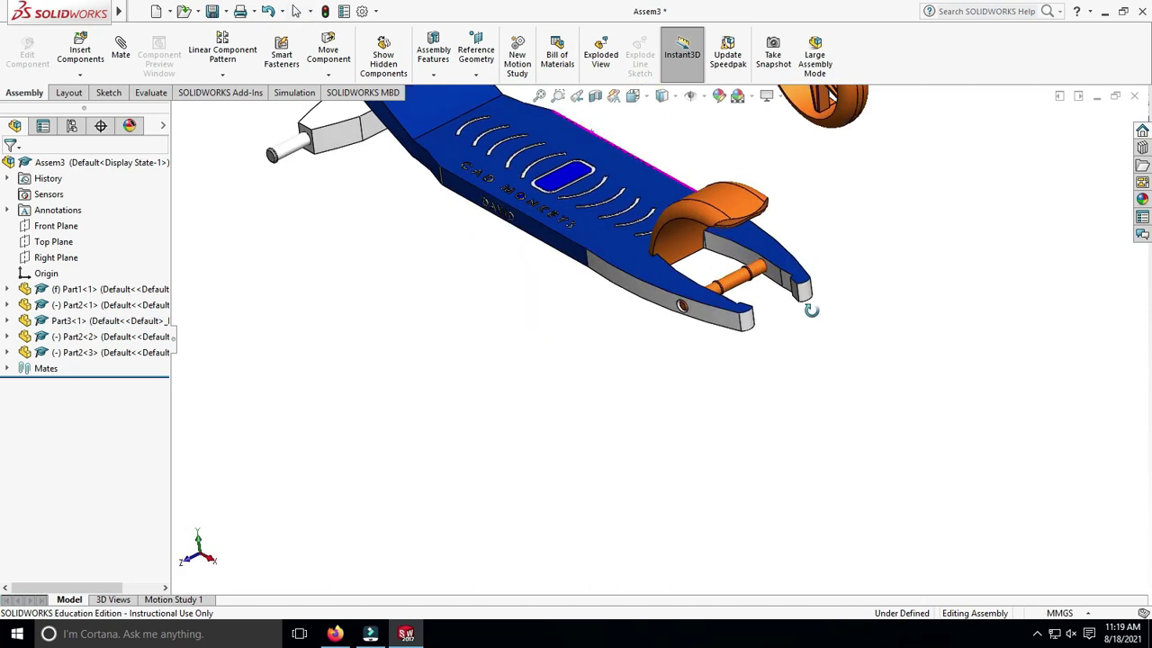
pyautogui.click(121, 50)
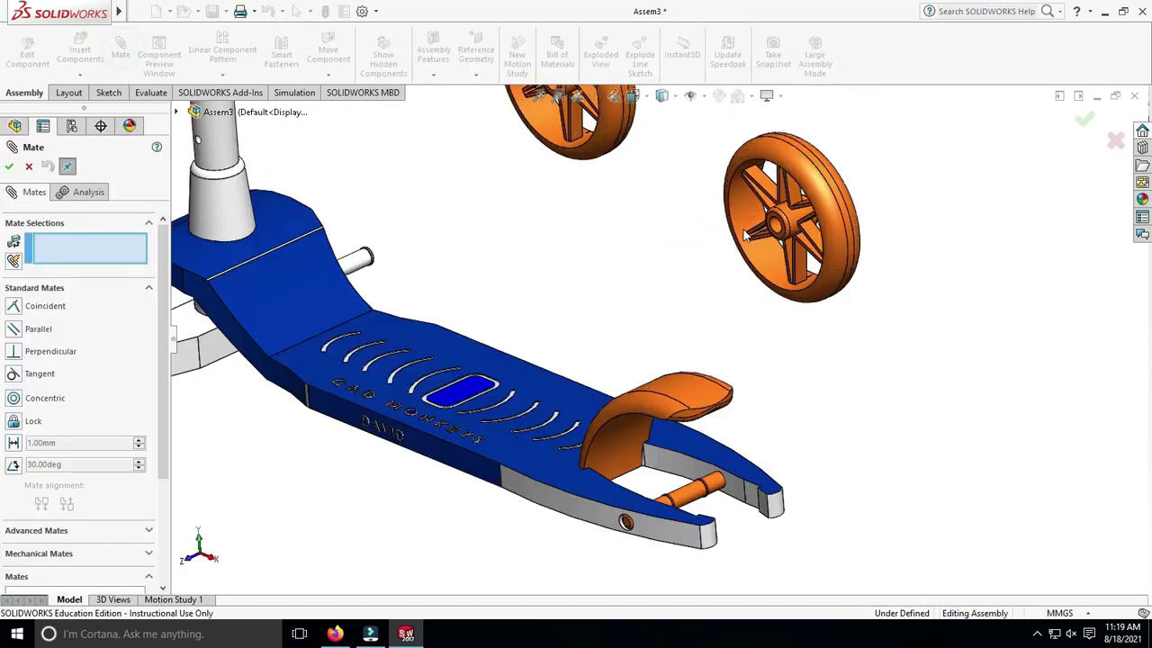
pyautogui.scroll(-5, 780, 284)
pyautogui.click(770, 261)
pyautogui.scroll(5, 783, 360)
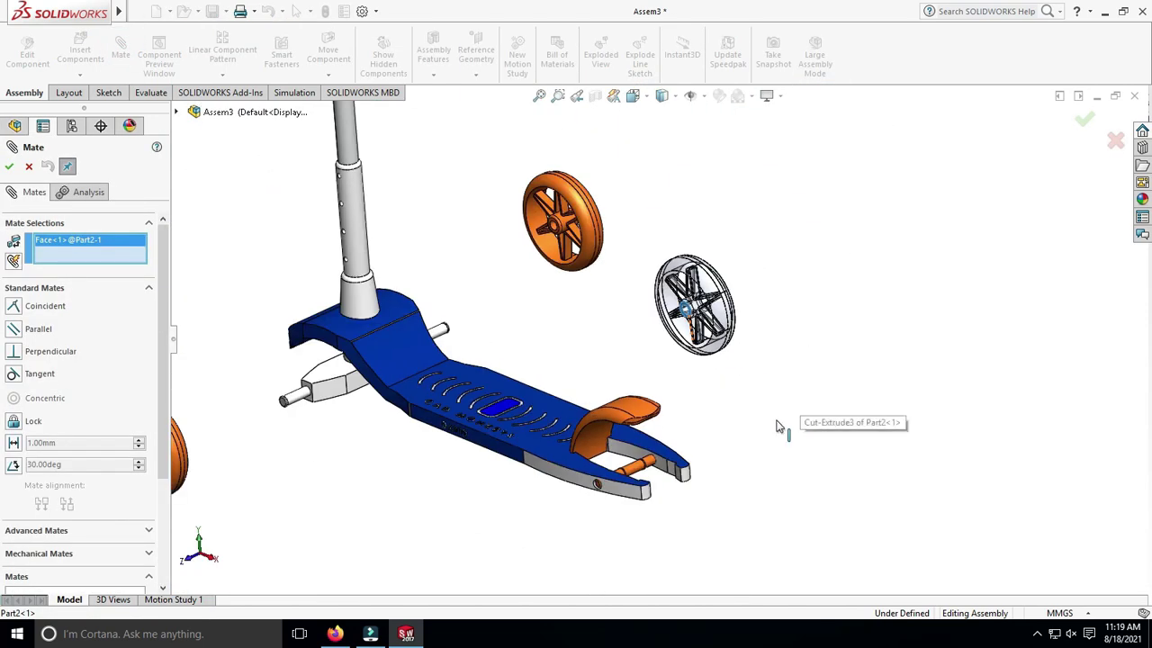
pyautogui.moveTo(793, 414); pyautogui.dragTo(685, 396, button='middle')
pyautogui.scroll(-5, 669, 400)
pyautogui.scroll(-3, 672, 398)
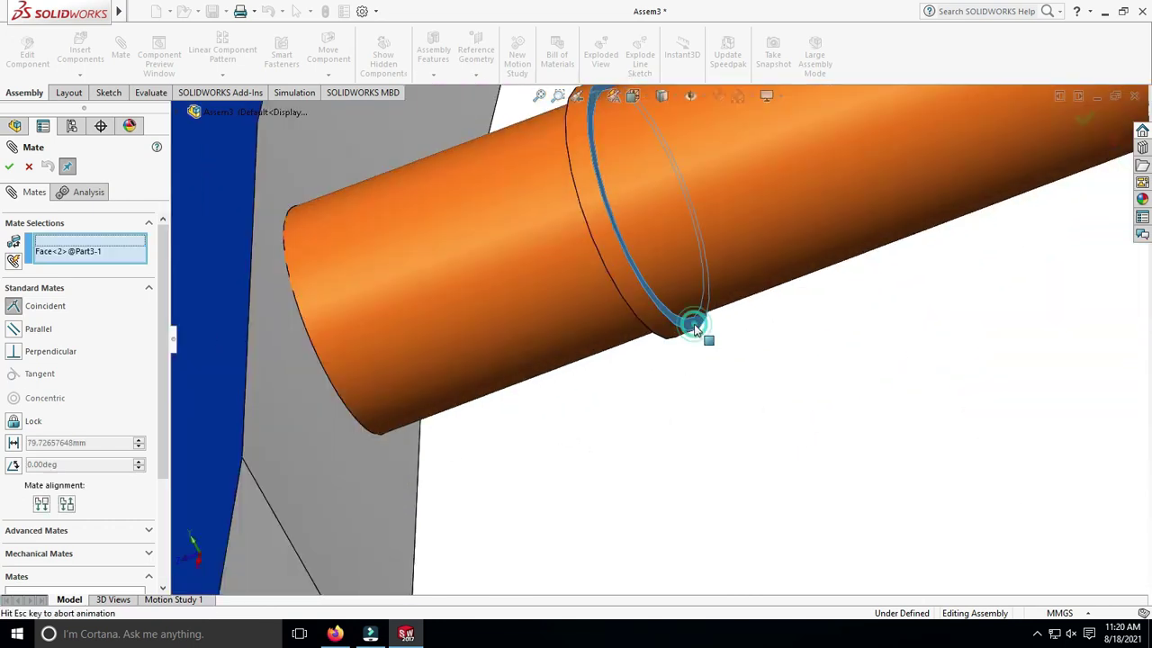
pyautogui.click(705, 340)
pyautogui.click(859, 310)
# Mate the wheel hub bore concentric with the axle pin
pyautogui.scroll(3, 812, 322)
pyautogui.scroll(3, 702, 256)
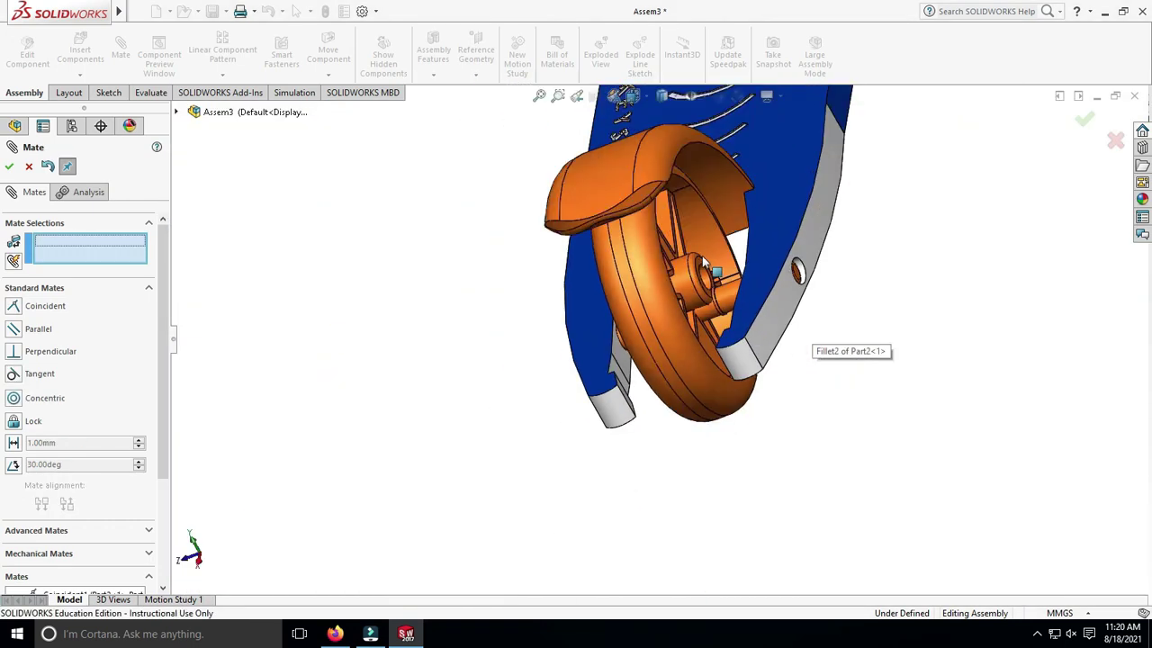
pyautogui.scroll(-3, 718, 300)
pyautogui.click(719, 299)
pyautogui.click(653, 266)
pyautogui.click(815, 262)
# Select a face on the second wheel, then cancel the unfinished mate with Esc
pyautogui.scroll(5, 887, 312)
pyautogui.moveTo(886, 312)
pyautogui.mouseDown(button='middle')
pyautogui.moveTo(708, 507)
pyautogui.moveTo(1005, 324)
pyautogui.mouseUp(button='middle')
pyautogui.scroll(3, 856, 362)
pyautogui.scroll(-3, 819, 234)
pyautogui.scroll(-3, 818, 234)
pyautogui.click(946, 215)
pyautogui.scroll(5, 914, 261)
pyautogui.moveTo(738, 414); pyautogui.dragTo(846, 336, button='middle')
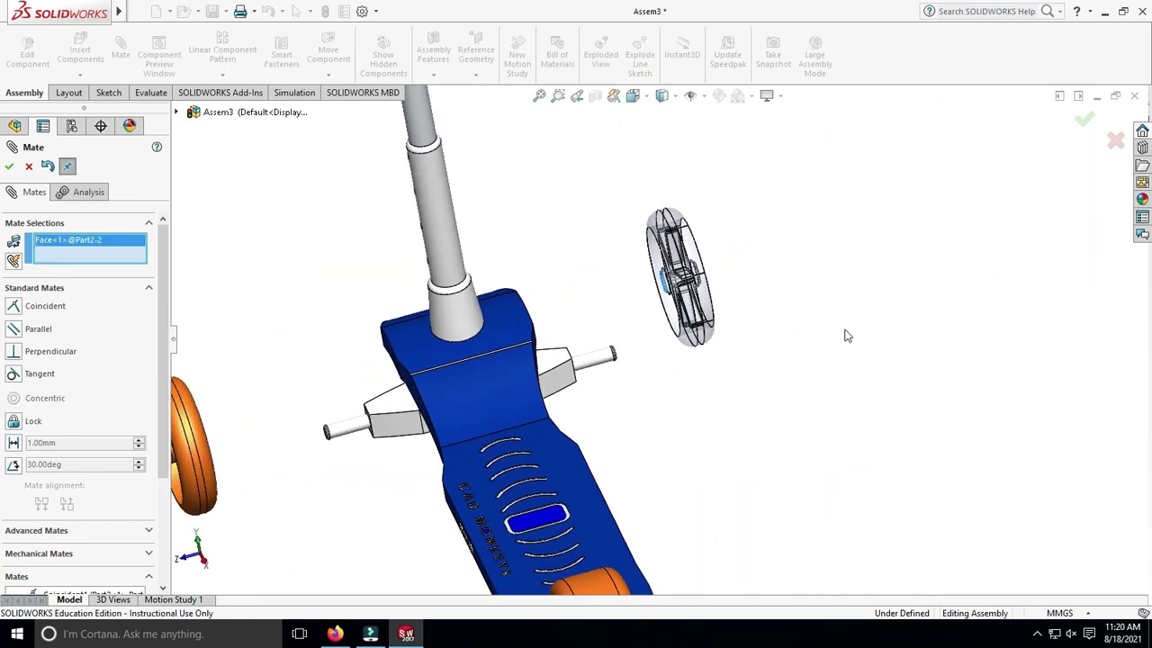
pyautogui.press('Escape')
pyautogui.scroll(-4, 642, 308)
# Mate the second wheel's hub bore concentric with the front axle
pyautogui.click(492, 435)
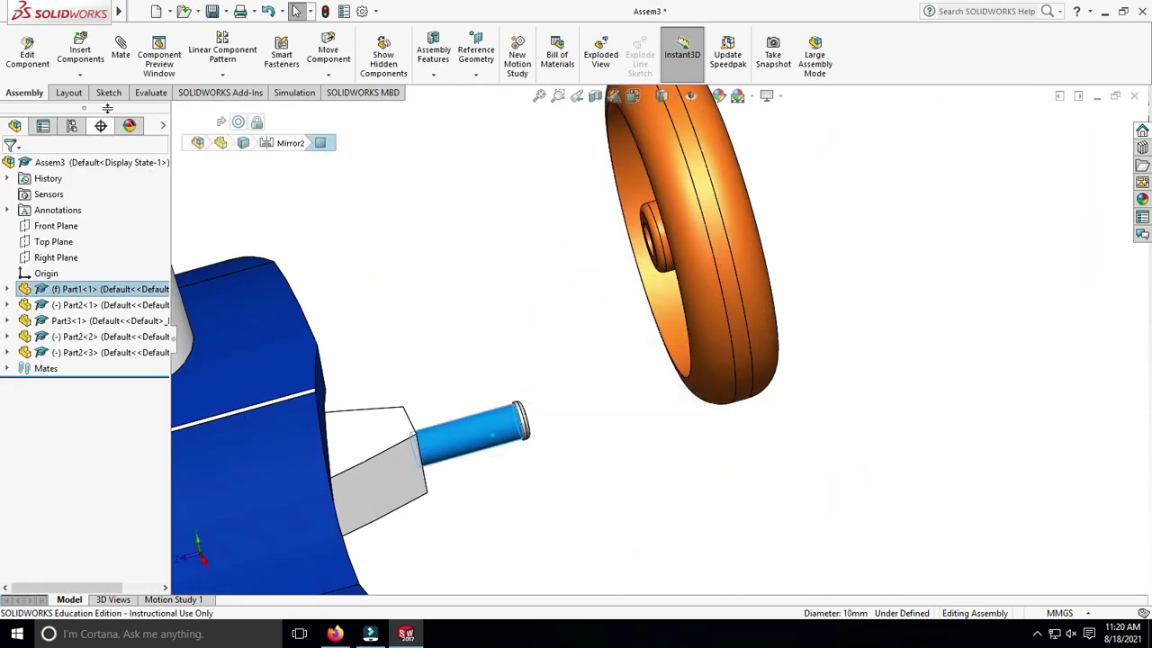
pyautogui.click(243, 143)
pyautogui.moveTo(594, 378); pyautogui.dragTo(675, 270, button='middle')
pyautogui.scroll(-3, 671, 277)
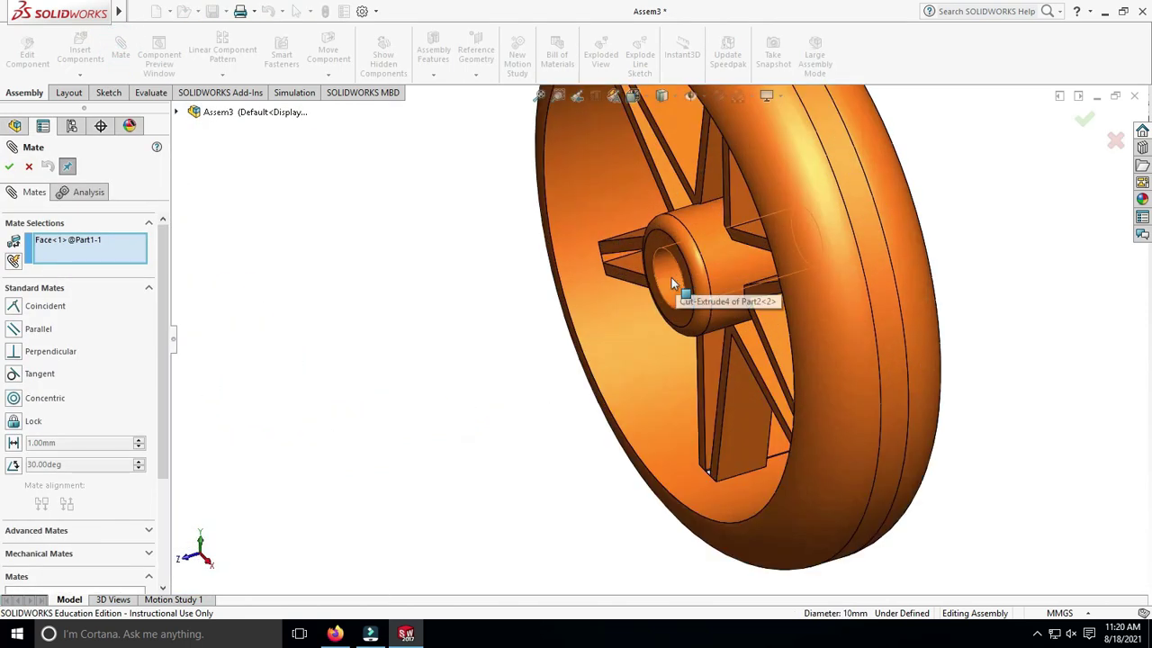
pyautogui.click(671, 279)
pyautogui.click(826, 270)
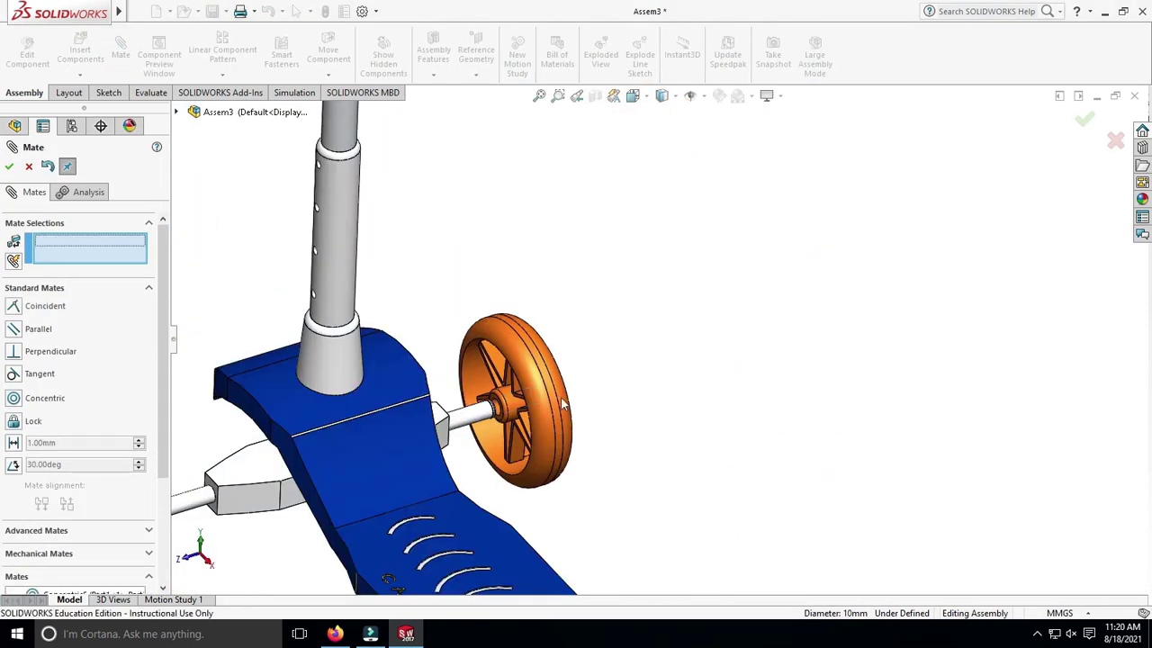
# Mate the second wheel's hub face coincident with the front axle end
pyautogui.scroll(-3, 502, 446)
pyautogui.scroll(-3, 506, 392)
pyautogui.scroll(-3, 754, 394)
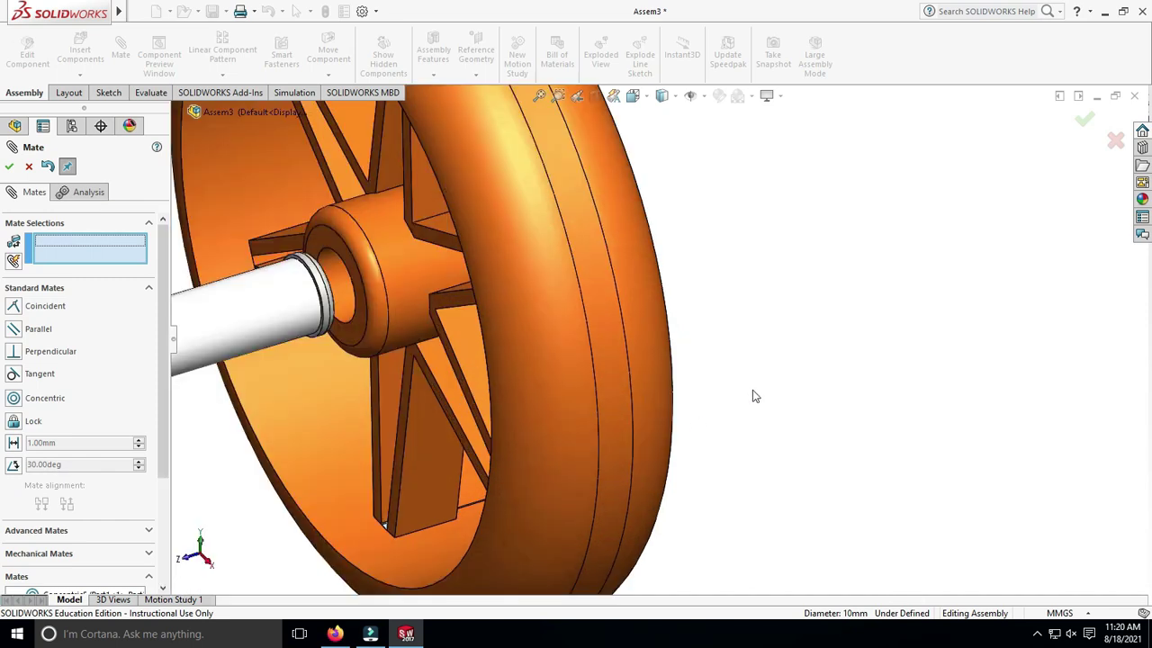
pyautogui.scroll(-3, 400, 304)
pyautogui.click(371, 307)
pyautogui.scroll(3, 387, 312)
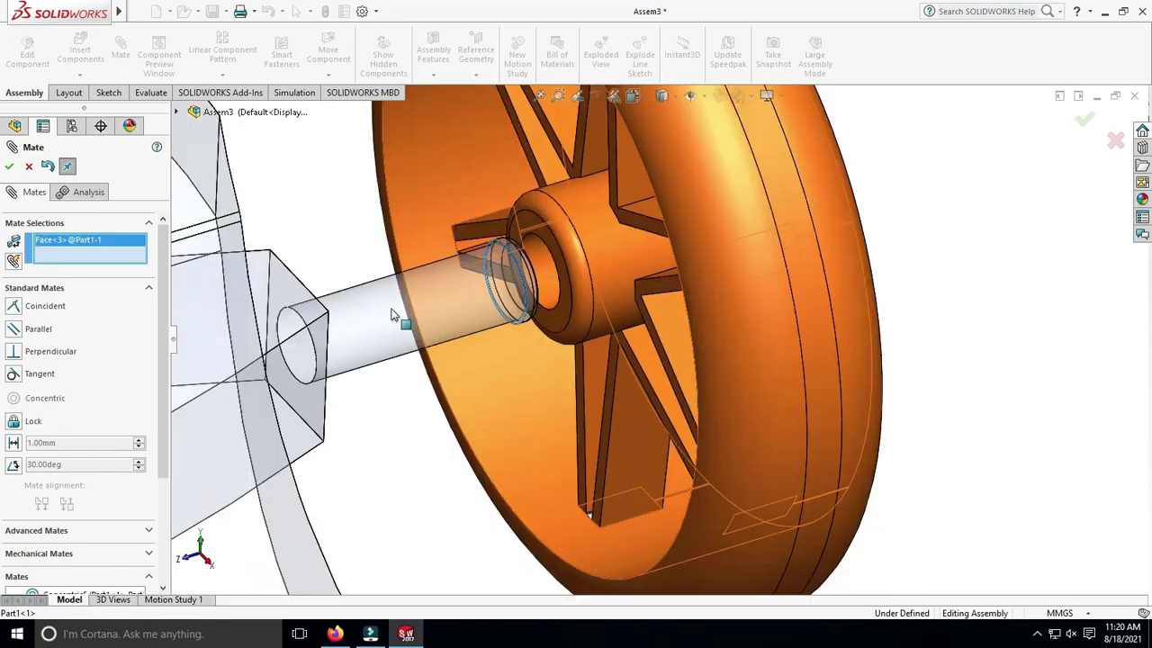
pyautogui.scroll(3, 805, 368)
pyautogui.moveTo(805, 368); pyautogui.dragTo(774, 309, button='middle')
pyautogui.scroll(-4, 774, 309)
pyautogui.click(775, 309)
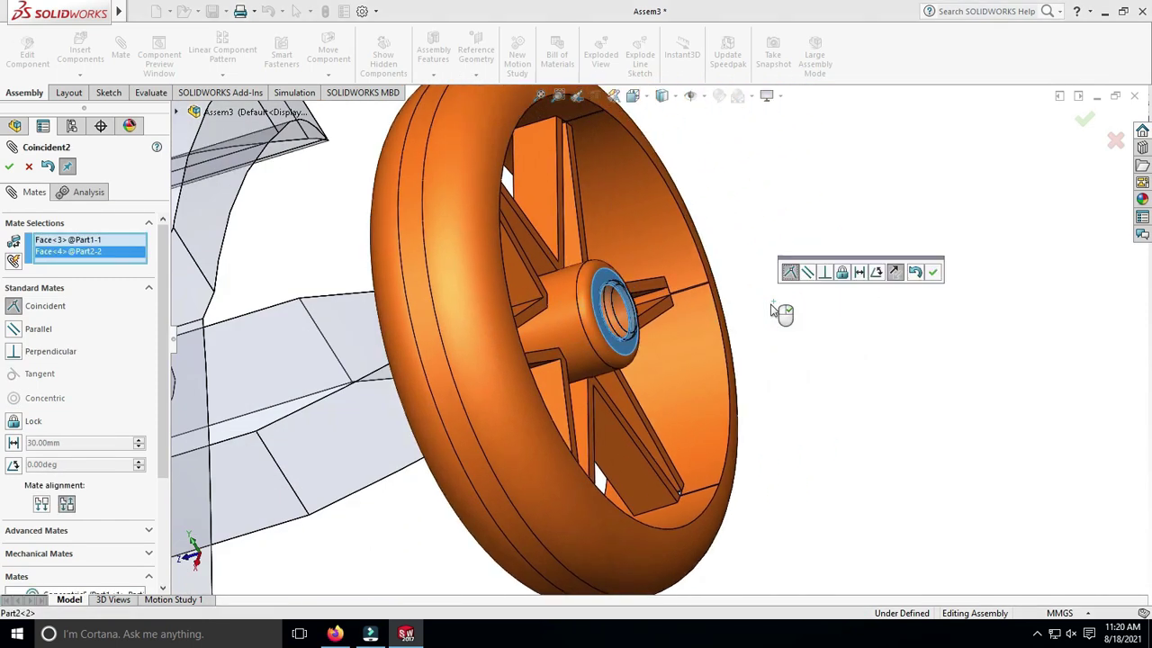
pyautogui.click(931, 277)
# Mate the third wheel's hub face flush with the other axle end and bracket
pyautogui.scroll(5, 883, 343)
pyautogui.moveTo(823, 391); pyautogui.dragTo(507, 432, button='middle')
pyautogui.scroll(-3, 314, 358)
pyautogui.scroll(-3, 612, 381)
pyautogui.moveTo(612, 381); pyautogui.dragTo(610, 368, button='middle')
pyautogui.scroll(-2, 604, 330)
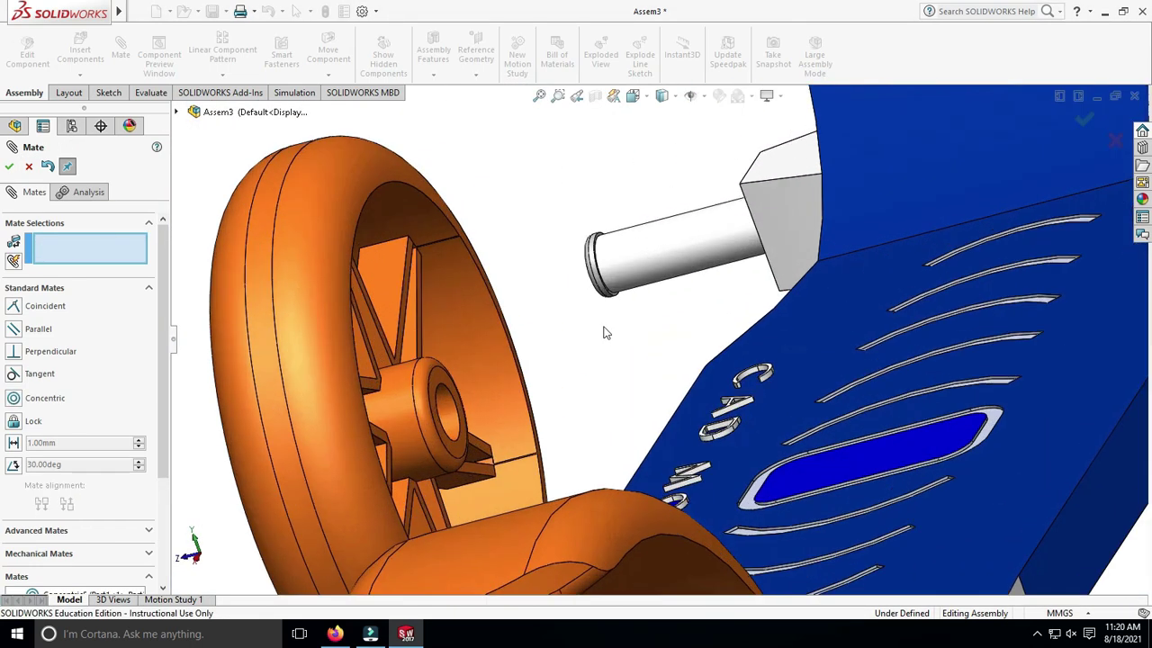
pyautogui.scroll(-3, 682, 239)
pyautogui.click(693, 219)
pyautogui.scroll(3, 646, 337)
pyautogui.scroll(3, 645, 336)
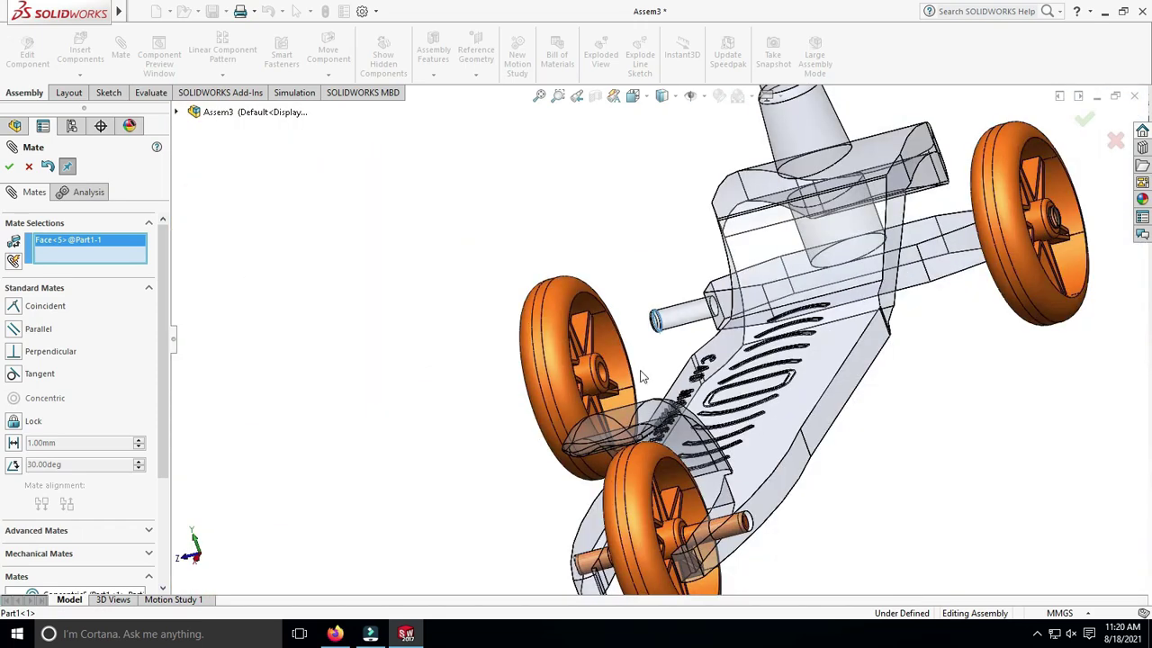
pyautogui.moveTo(663, 366); pyautogui.dragTo(378, 476, button='middle')
pyautogui.scroll(-5, 378, 476)
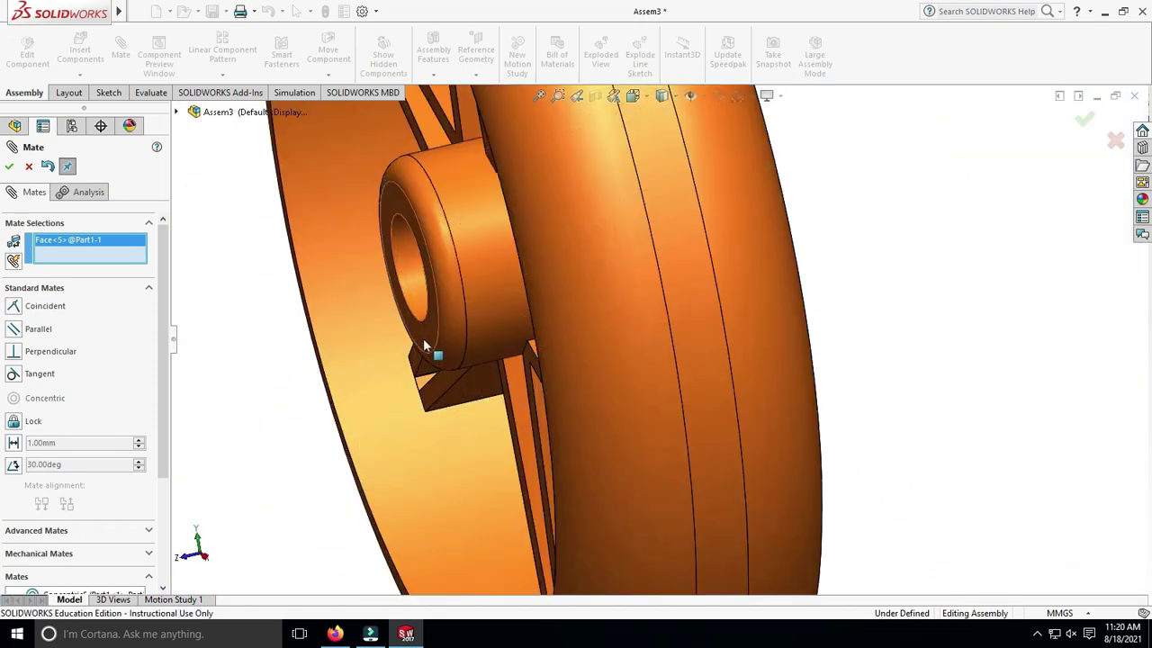
pyautogui.click(425, 347)
pyautogui.scroll(3, 574, 388)
pyautogui.scroll(-2, 898, 393)
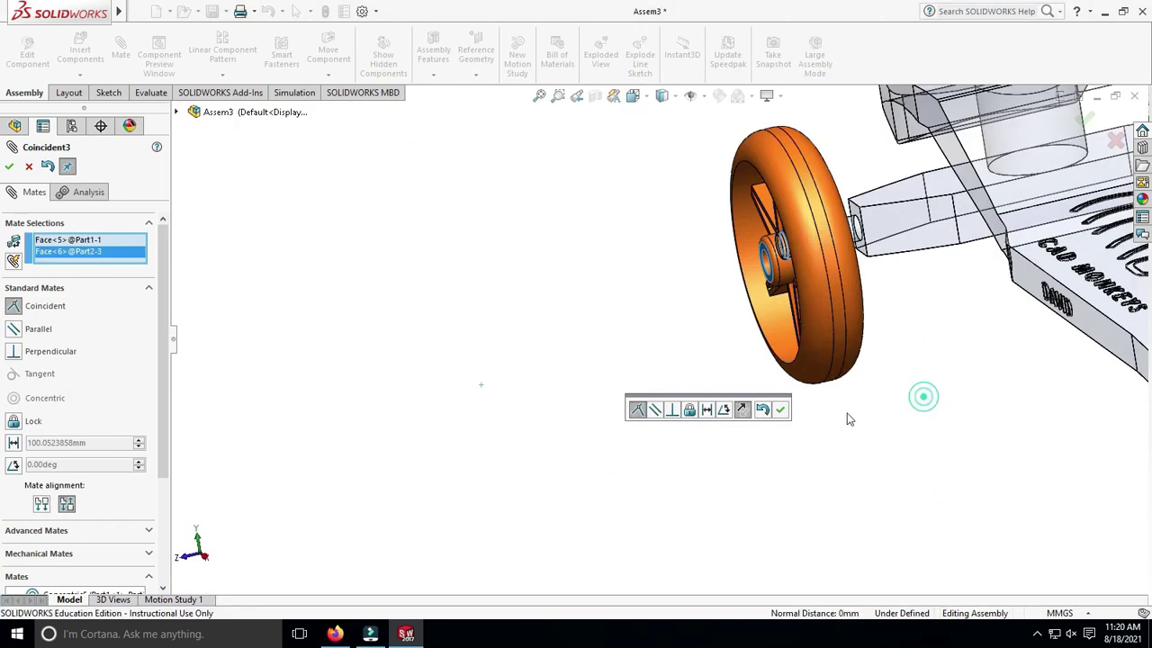
pyautogui.click(780, 410)
# Mate the third wheel's bore concentric with its axle and close Mate
pyautogui.scroll(-3, 779, 275)
pyautogui.click(733, 284)
pyautogui.scroll(3, 734, 283)
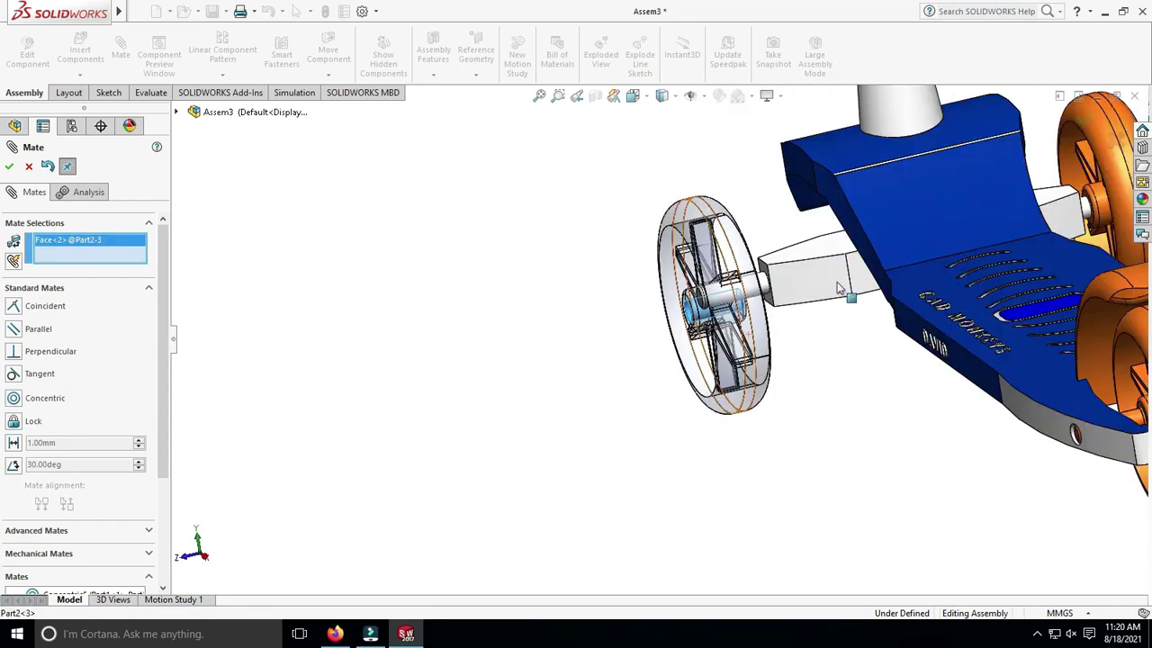
pyautogui.scroll(-3, 717, 306)
pyautogui.click(706, 303)
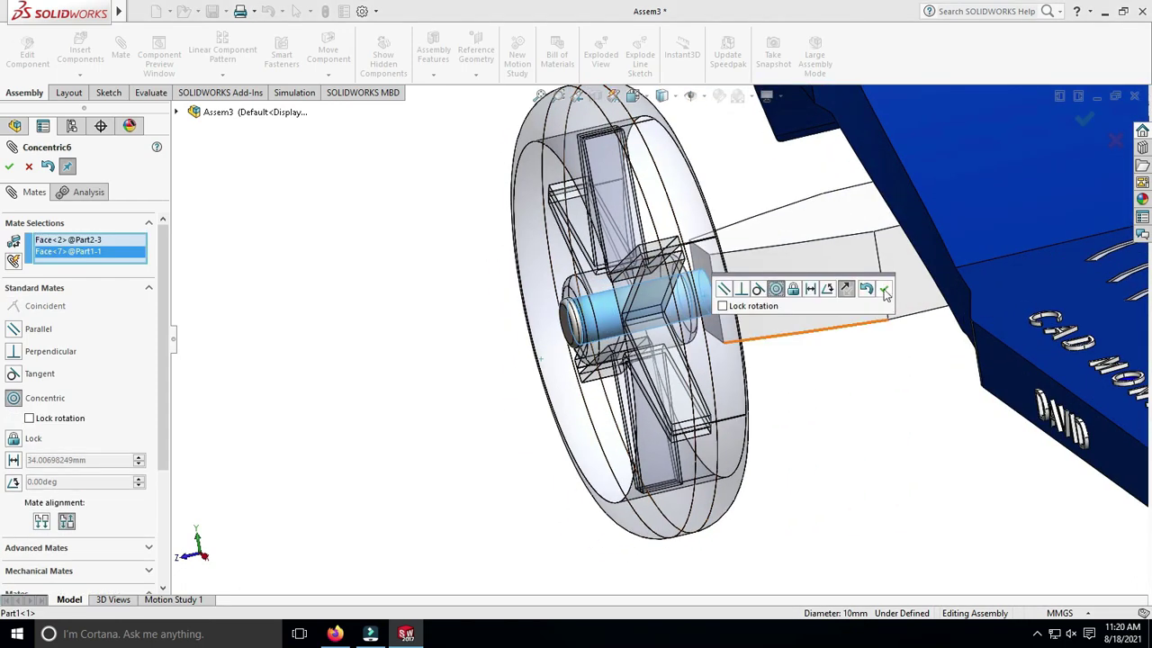
pyautogui.click(891, 288)
pyautogui.click(8, 169)
# Orbit around the three-wheeled scooter to inspect the finished mates
pyautogui.scroll(3, 582, 399)
pyautogui.moveTo(682, 455)
pyautogui.mouseDown(button='middle')
pyautogui.moveTo(884, 439)
pyautogui.moveTo(432, 396)
pyautogui.moveTo(607, 396)
pyautogui.mouseUp(button='middle')
pyautogui.scroll(3, 884, 439)
pyautogui.scroll(-3, 607, 396)
pyautogui.click(618, 360)
pyautogui.moveTo(618, 360); pyautogui.dragTo(675, 398)
pyautogui.scroll(-2, 666, 388)
pyautogui.scroll(4, 658, 381)
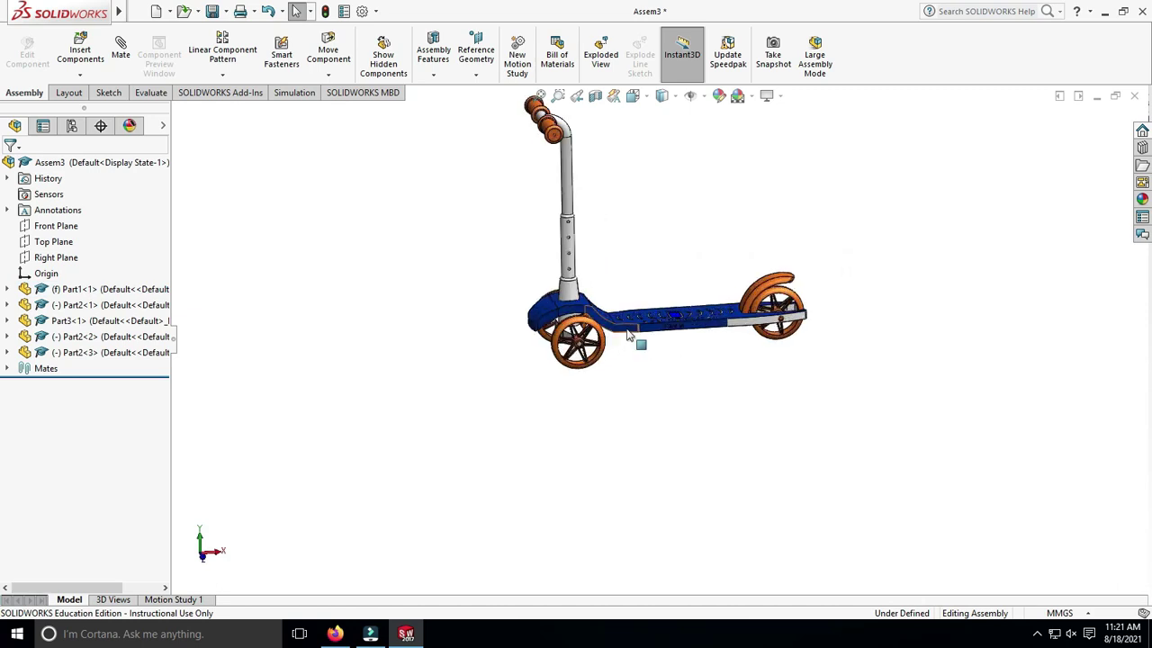
# Set the scooter body Part1 to Float so it can move
pyautogui.rightClick(630, 319)
pyautogui.click(663, 339)
pyautogui.scroll(-3, 745, 270)
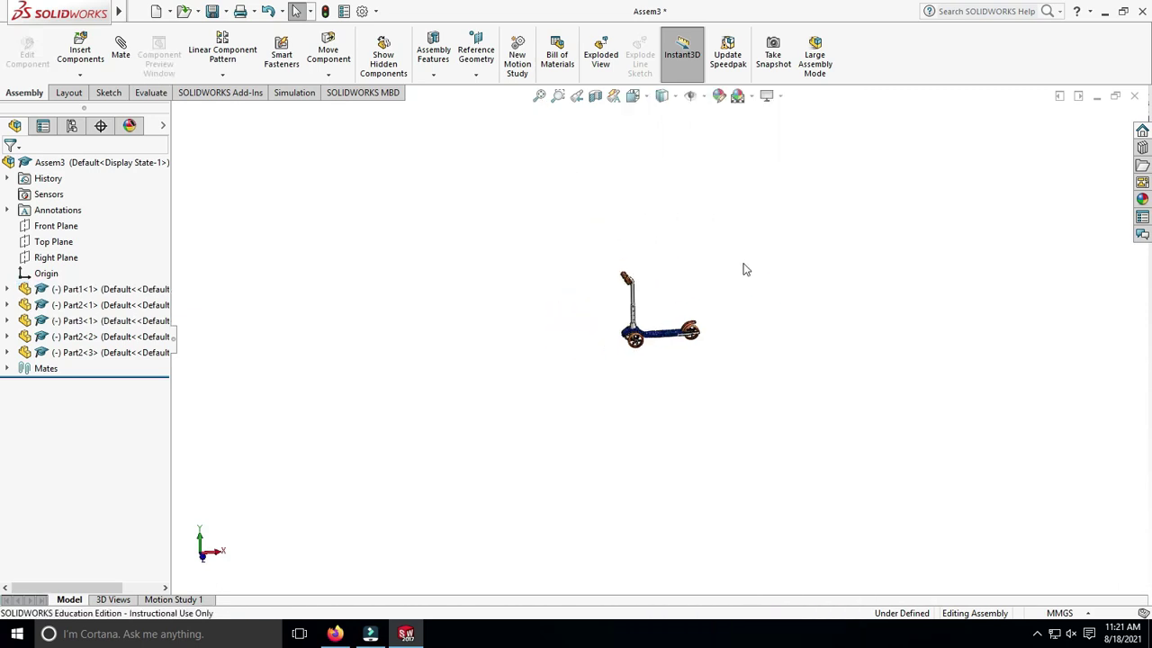
pyautogui.click(363, 109)
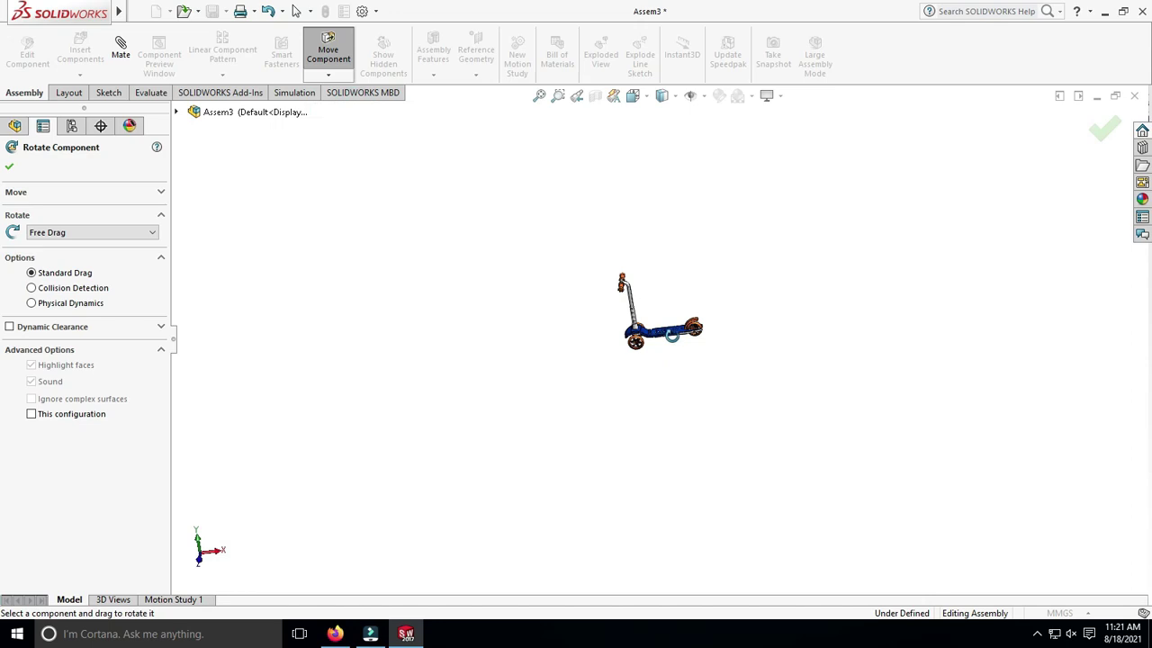
pyautogui.press('Escape')
# Orbit around the scooter and fit it to the view
pyautogui.scroll(3, 592, 397)
pyautogui.scroll(5, 593, 397)
pyautogui.scroll(-5, 661, 506)
pyautogui.moveTo(661, 507)
pyautogui.mouseDown(button='middle')
pyautogui.moveTo(836, 224)
pyautogui.moveTo(772, 275)
pyautogui.mouseUp(button='middle')
pyautogui.scroll(-3, 687, 276)
pyautogui.moveTo(687, 276)
pyautogui.mouseDown(button='middle')
pyautogui.moveTo(798, 315)
pyautogui.moveTo(868, 453)
pyautogui.mouseUp(button='middle')
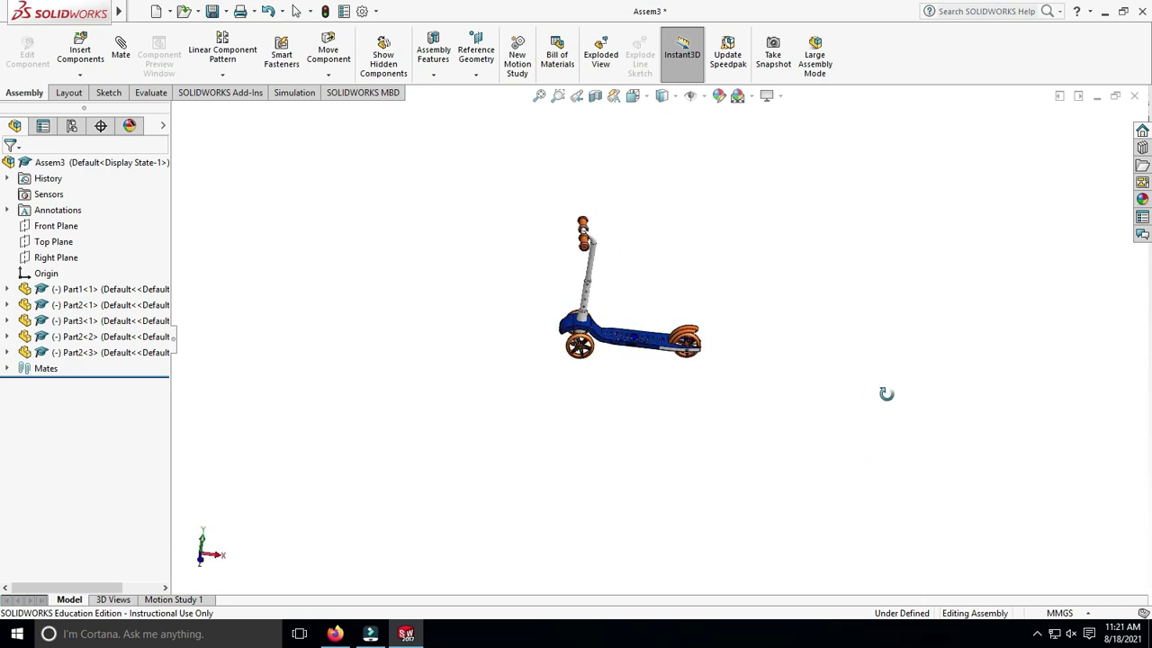
pyautogui.scroll(3, 642, 360)
pyautogui.scroll(2, 639, 360)
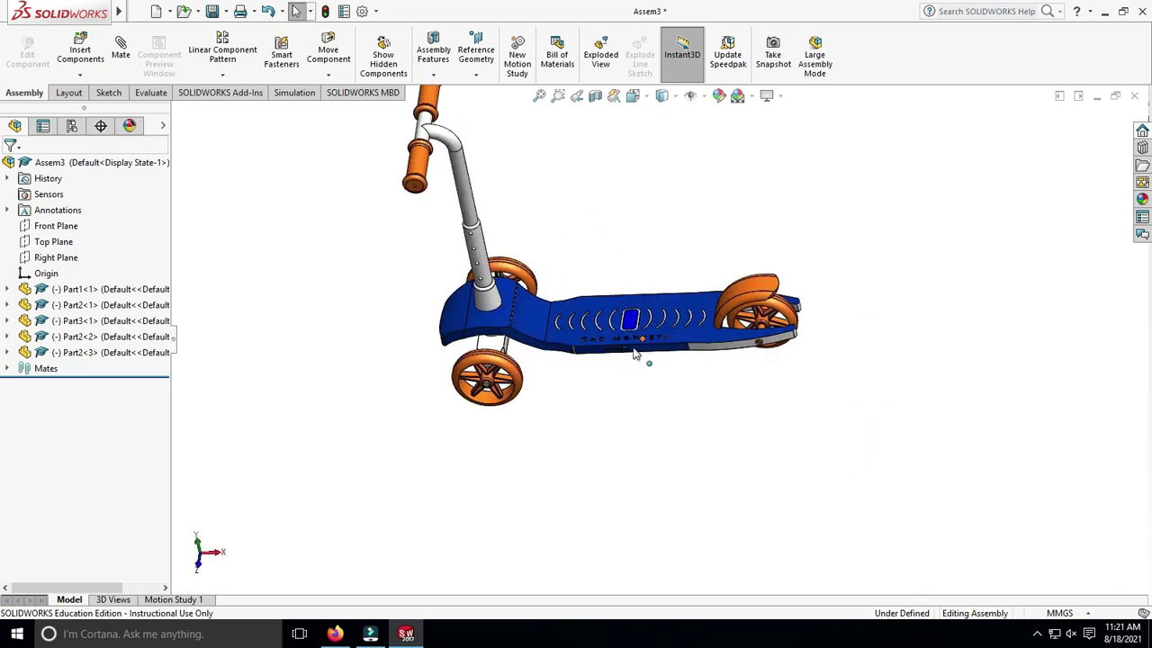
pyautogui.scroll(5, 635, 378)
pyautogui.scroll(1, 635, 402)
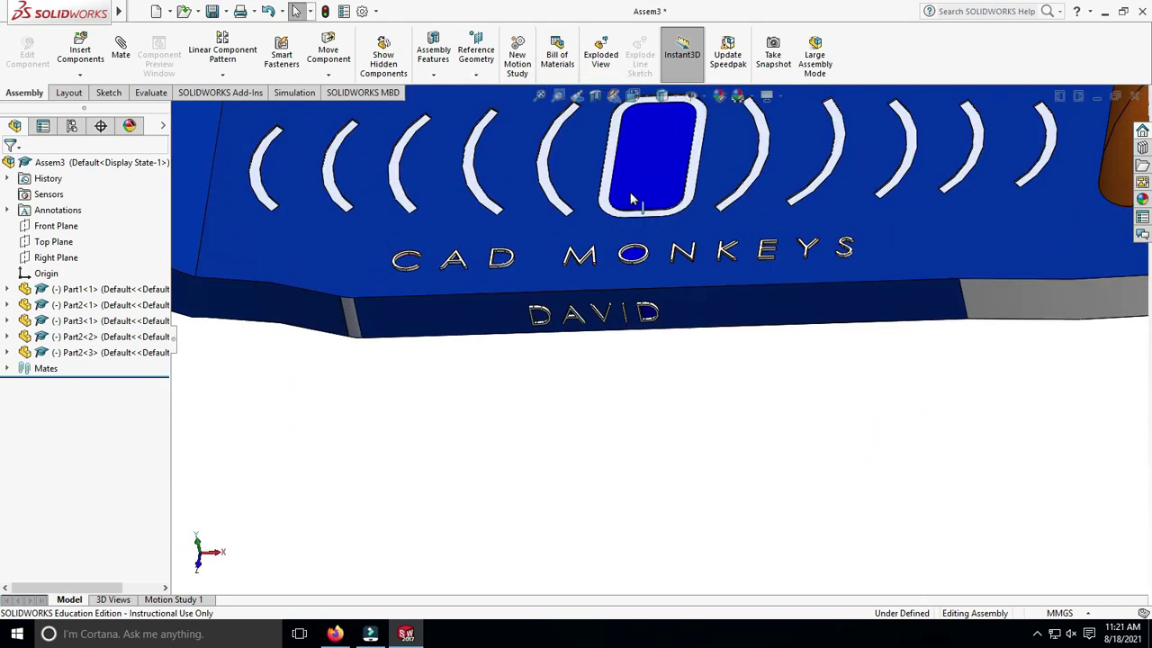
pyautogui.press('f')
# Rotate the scooter body to face the opposite direction
pyautogui.moveTo(653, 444); pyautogui.dragTo(678, 259, button='middle')
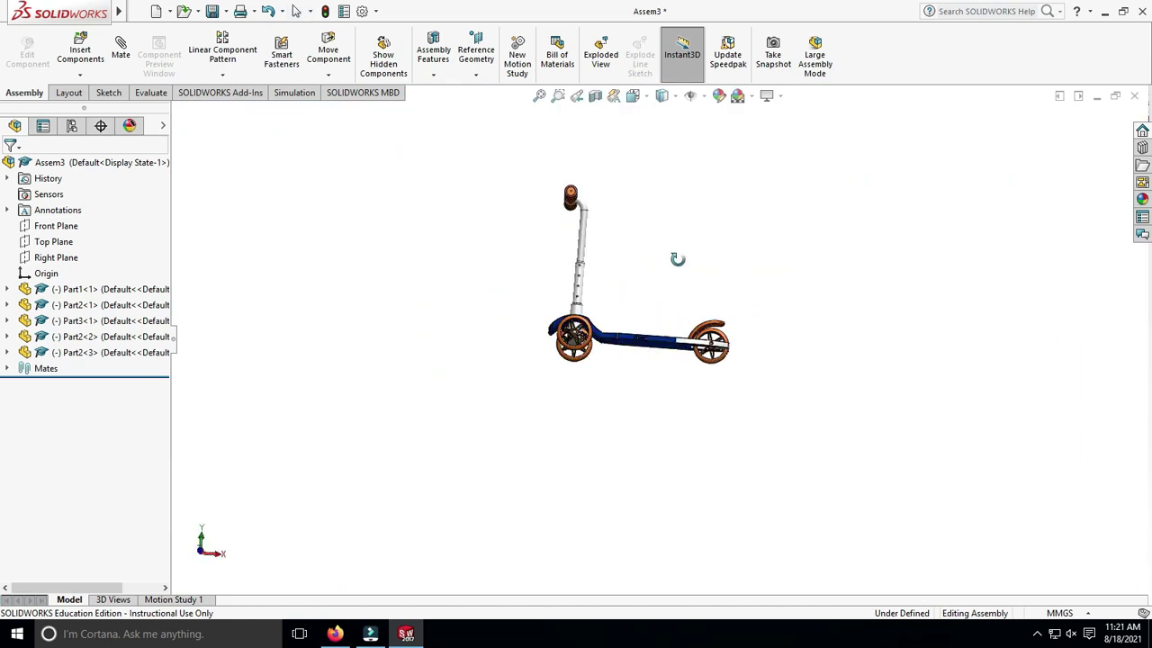
pyautogui.click(350, 110)
pyautogui.moveTo(508, 358)
pyautogui.mouseDown(button='middle')
pyautogui.moveTo(422, 413)
pyautogui.moveTo(452, 454)
pyautogui.mouseUp(button='middle')
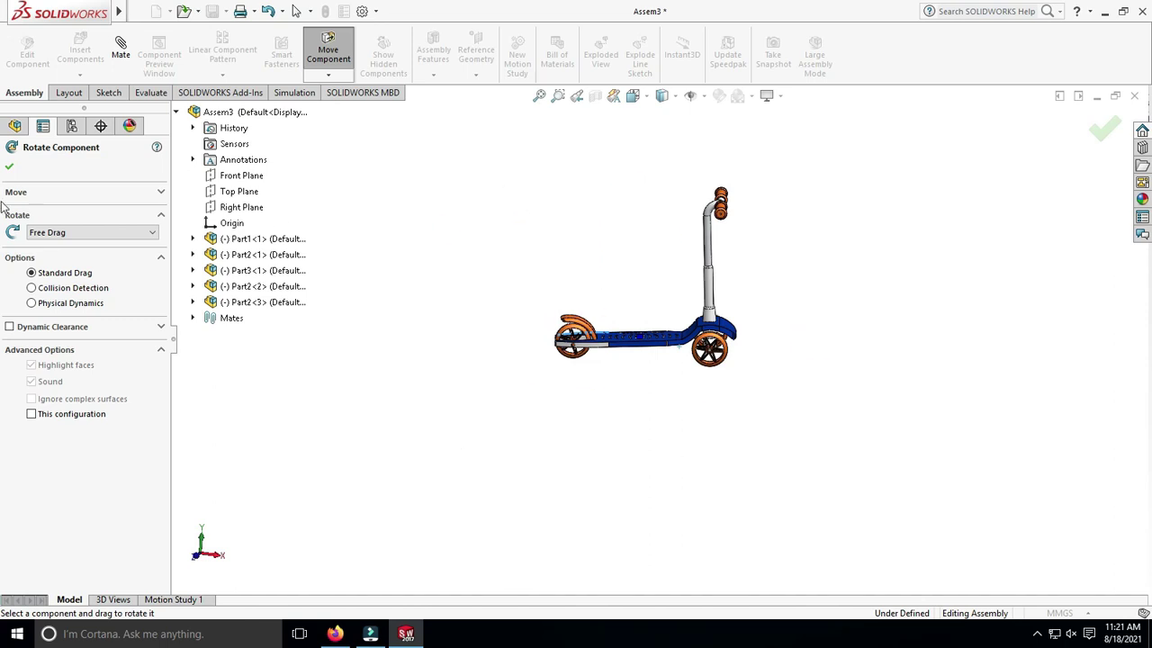
pyautogui.click(9, 167)
pyautogui.scroll(-5, 712, 317)
# Insert the road track Part5 and place it below the scooter
pyautogui.click(80, 49)
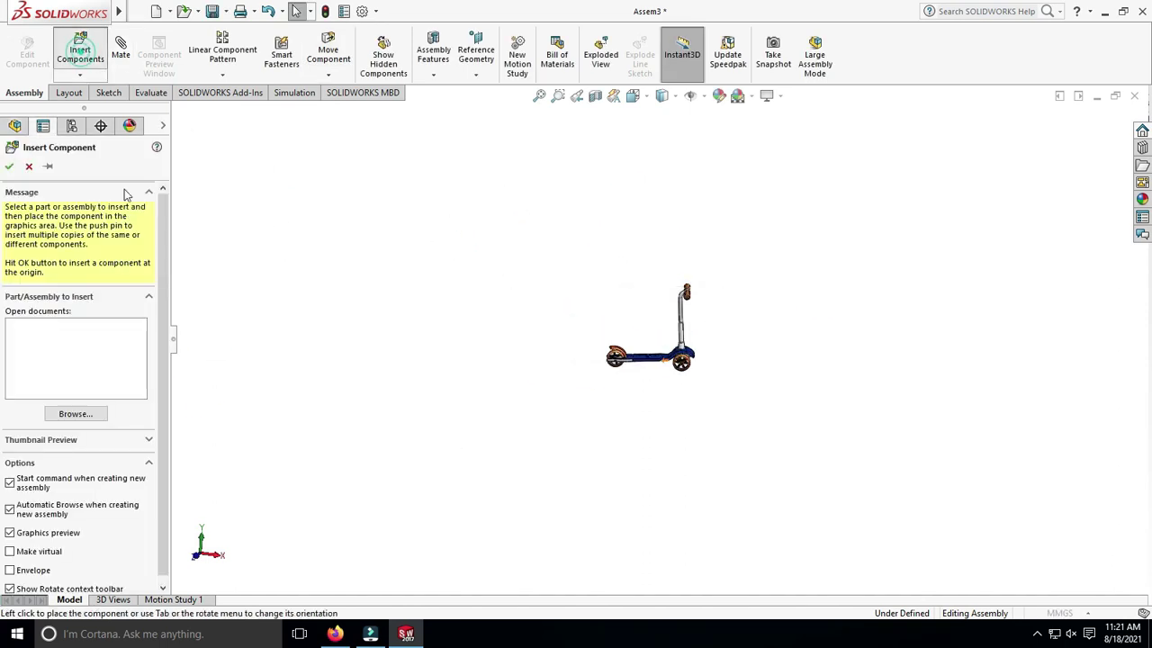
pyautogui.click(494, 266)
pyautogui.click(785, 459)
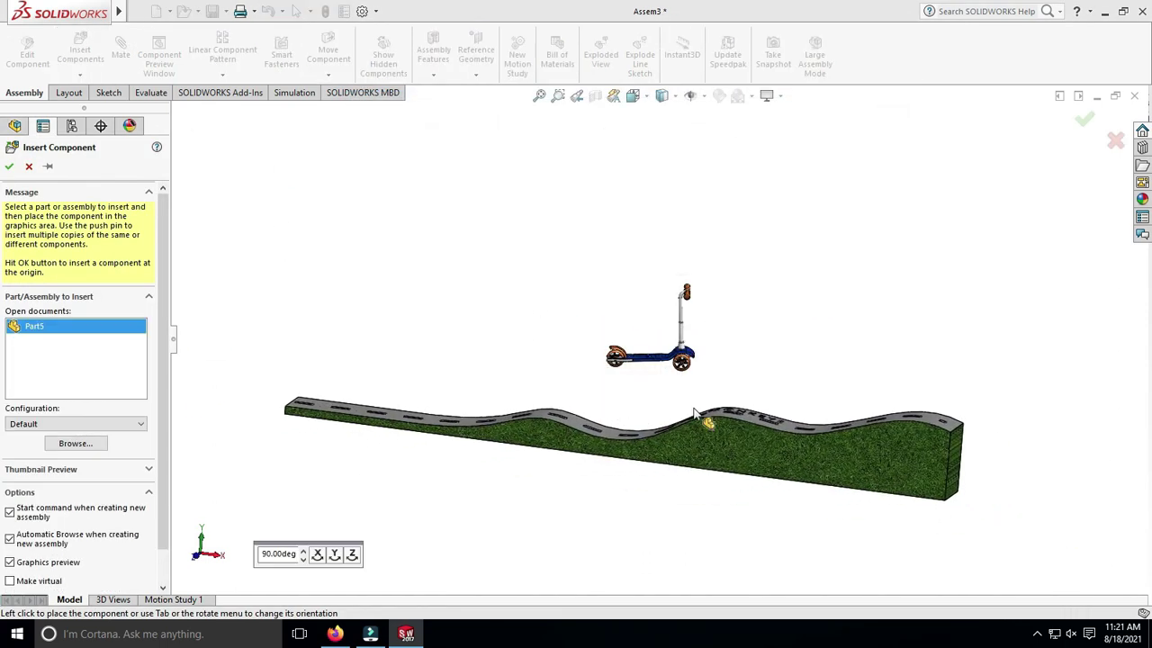
pyautogui.scroll(-4, 725, 394)
pyautogui.click(726, 393)
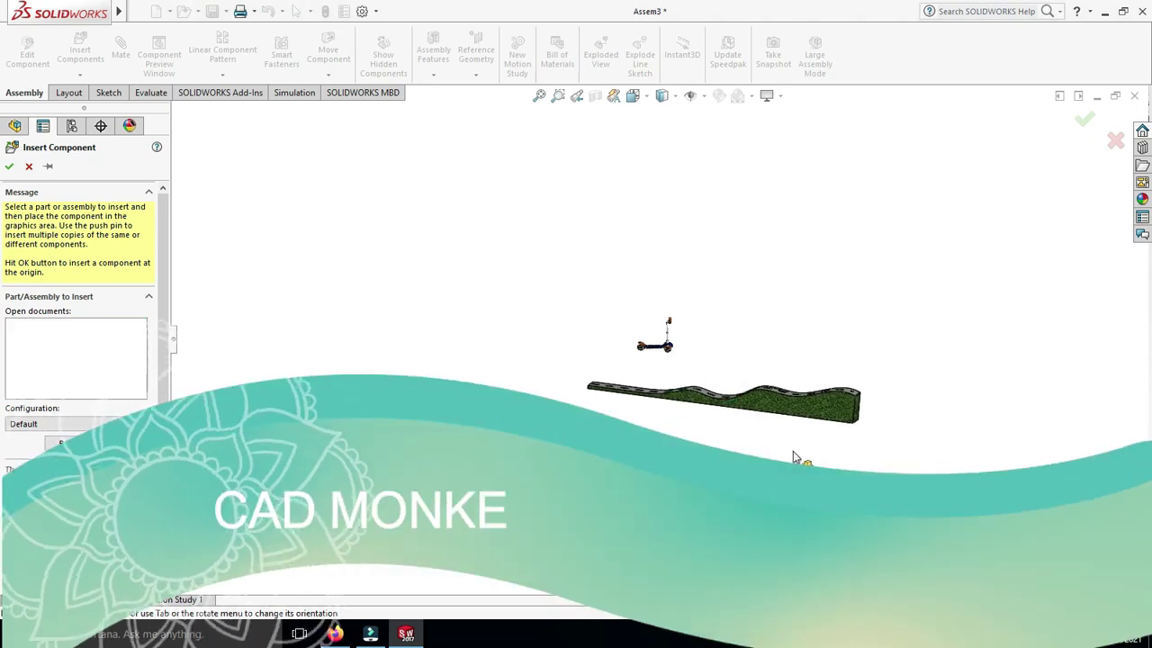
# Fix Part5 in place and orbit to inspect the CAD MONKEYS road surface
pyautogui.moveTo(663, 334); pyautogui.dragTo(770, 403, button='middle')
pyautogui.rightClick(771, 403)
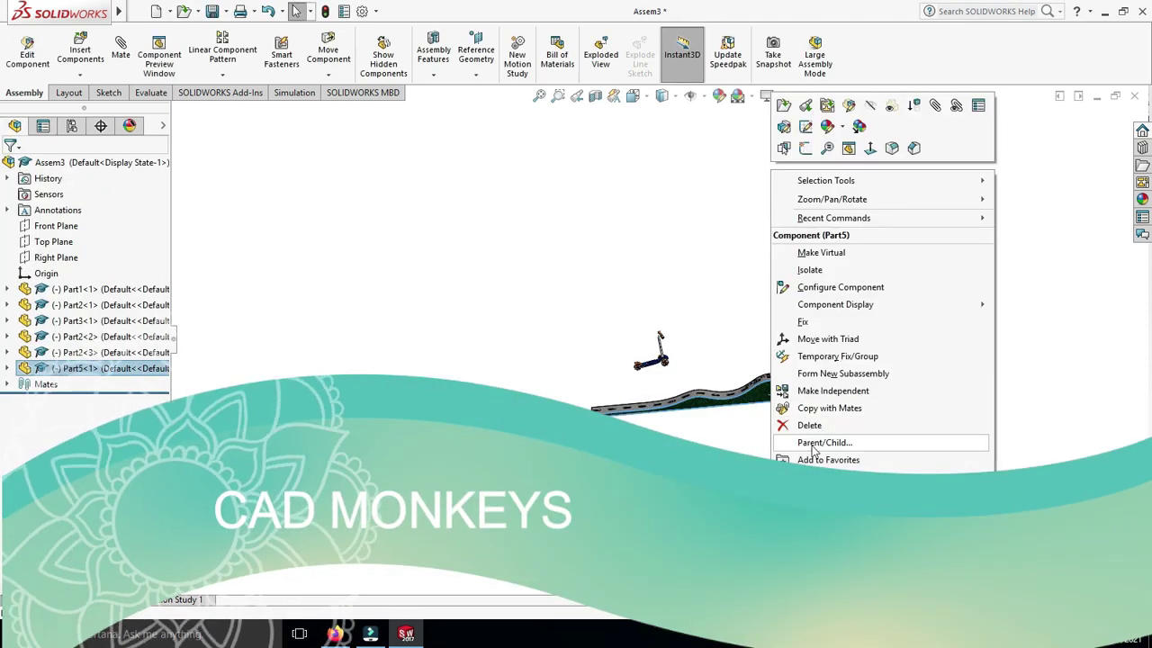
pyautogui.moveTo(740, 315); pyautogui.dragTo(632, 388, button='middle')
pyautogui.scroll(-3, 704, 399)
pyautogui.moveTo(704, 399); pyautogui.dragTo(714, 388, button='middle')
pyautogui.scroll(-5, 853, 359)
pyautogui.scroll(5, 853, 358)
pyautogui.moveTo(818, 330); pyautogui.dragTo(805, 311, button='middle')
pyautogui.scroll(-6, 681, 392)
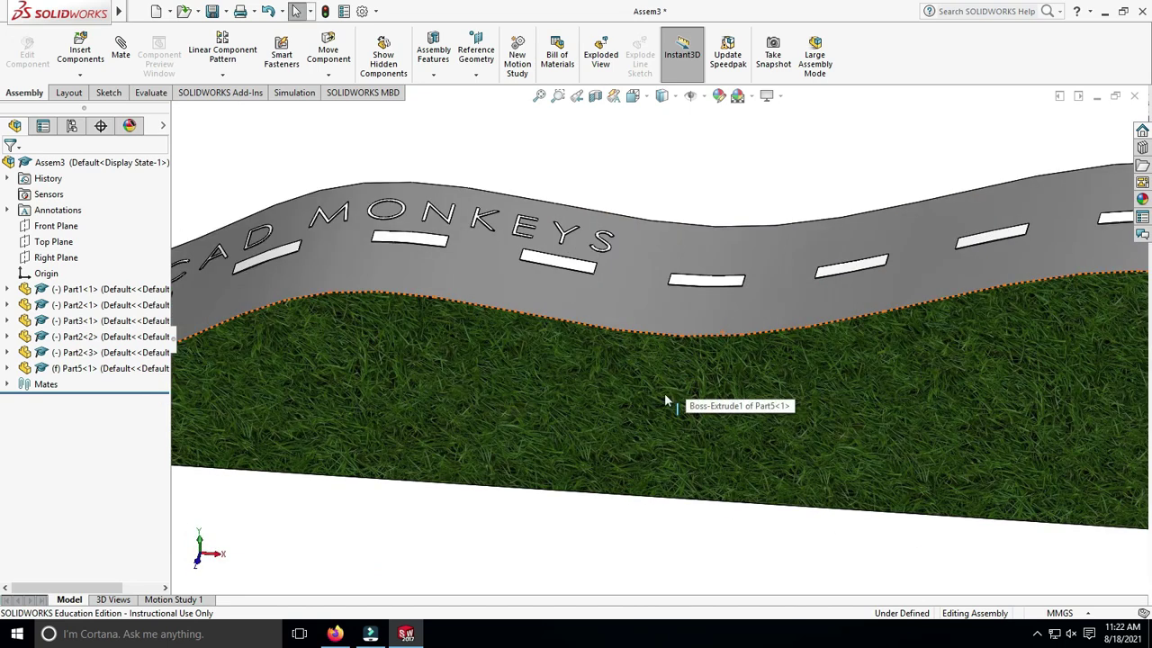
pyautogui.scroll(5, 666, 401)
pyautogui.moveTo(509, 375)
pyautogui.mouseDown(button='middle')
pyautogui.moveTo(592, 398)
pyautogui.moveTo(601, 352)
pyautogui.mouseUp(button='middle')
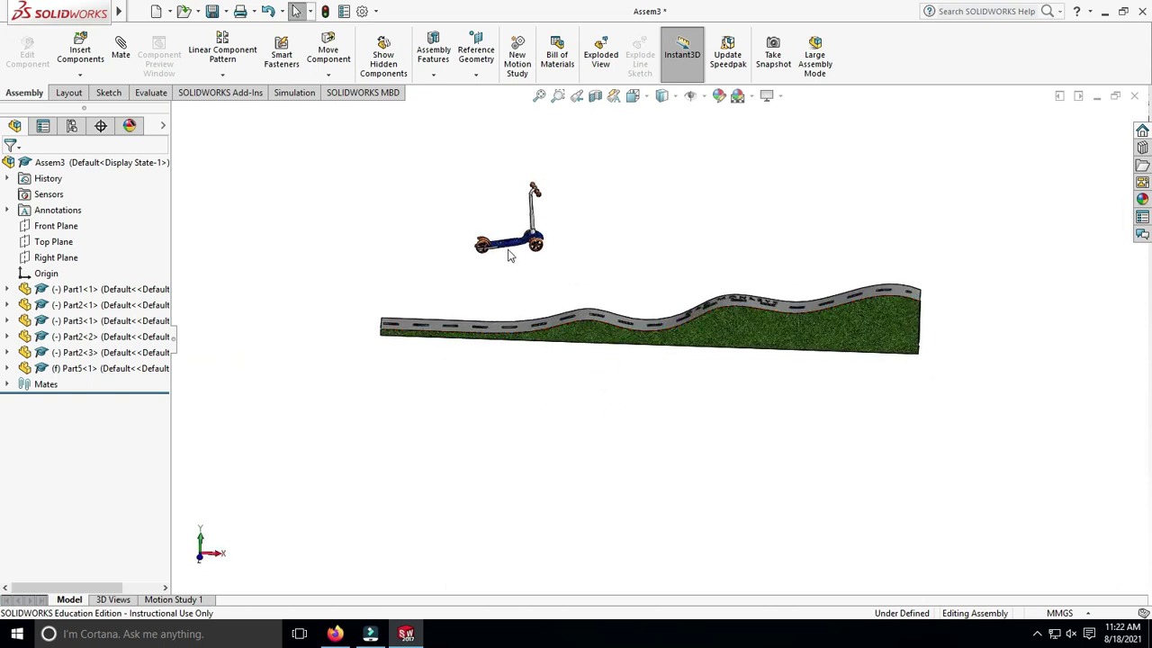
# Mate the Part1 Front Plane coincident with the Part5 Front Plane
pyautogui.click(119, 45)
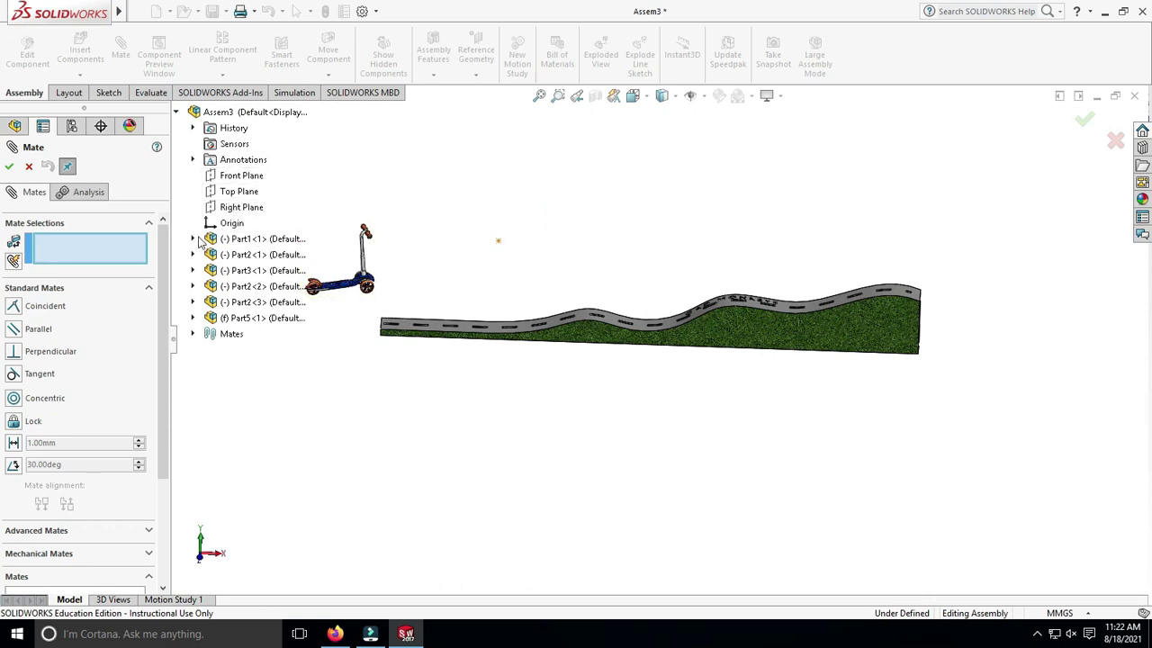
pyautogui.scroll(-3, 229, 241)
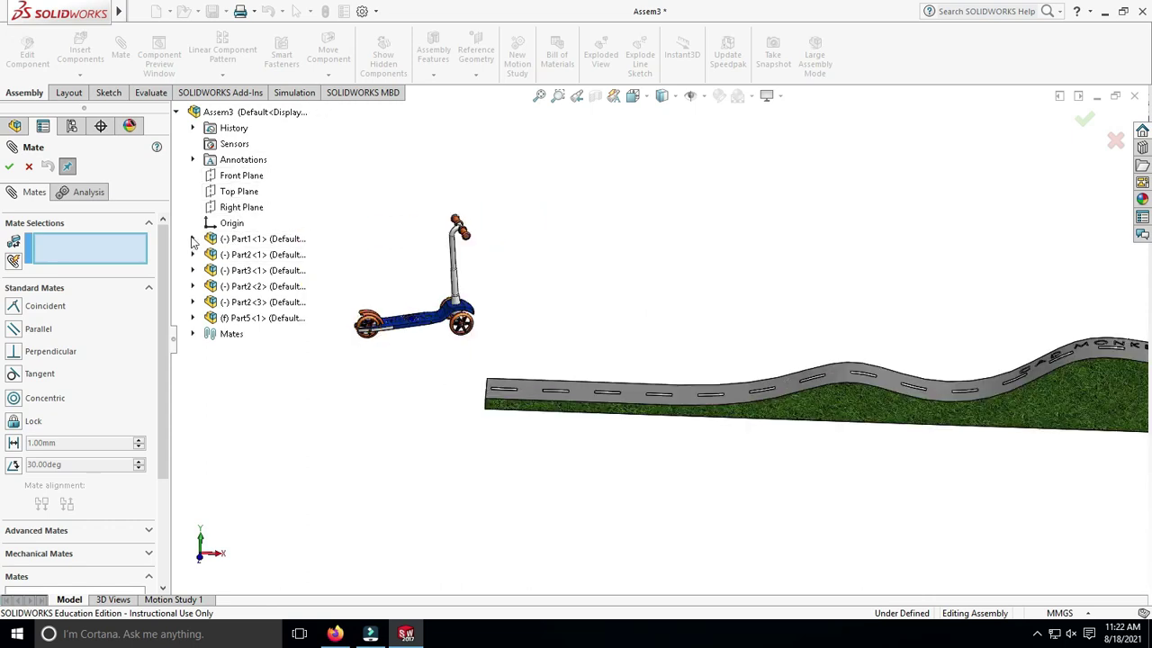
pyautogui.click(192, 239)
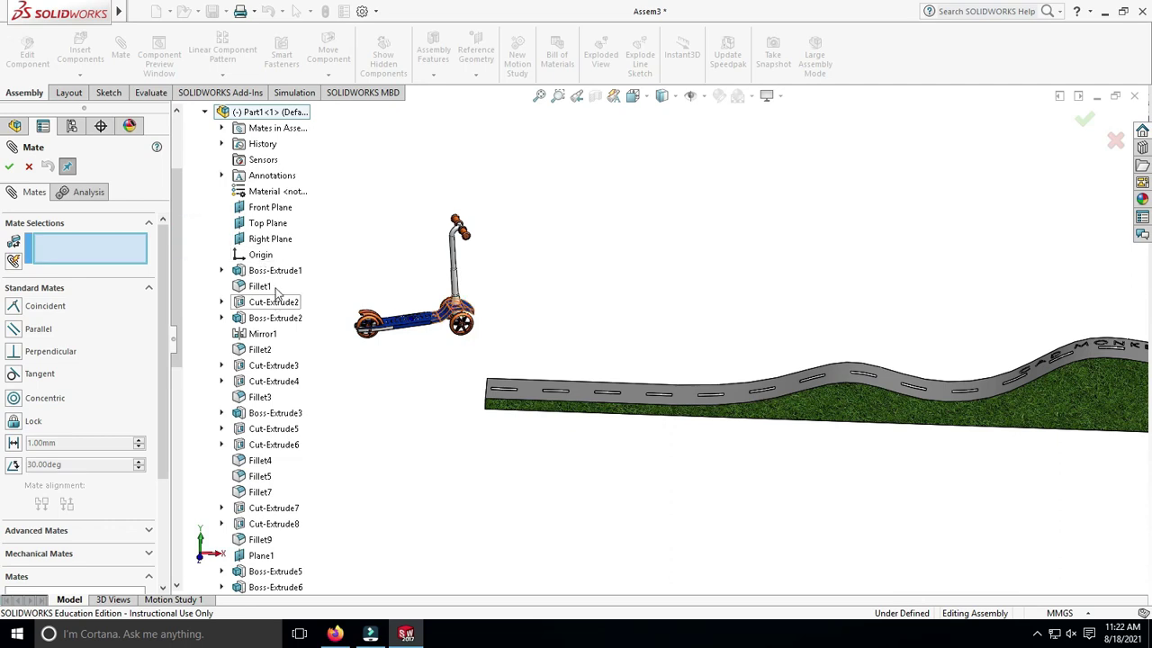
pyautogui.scroll(-3, 234, 270)
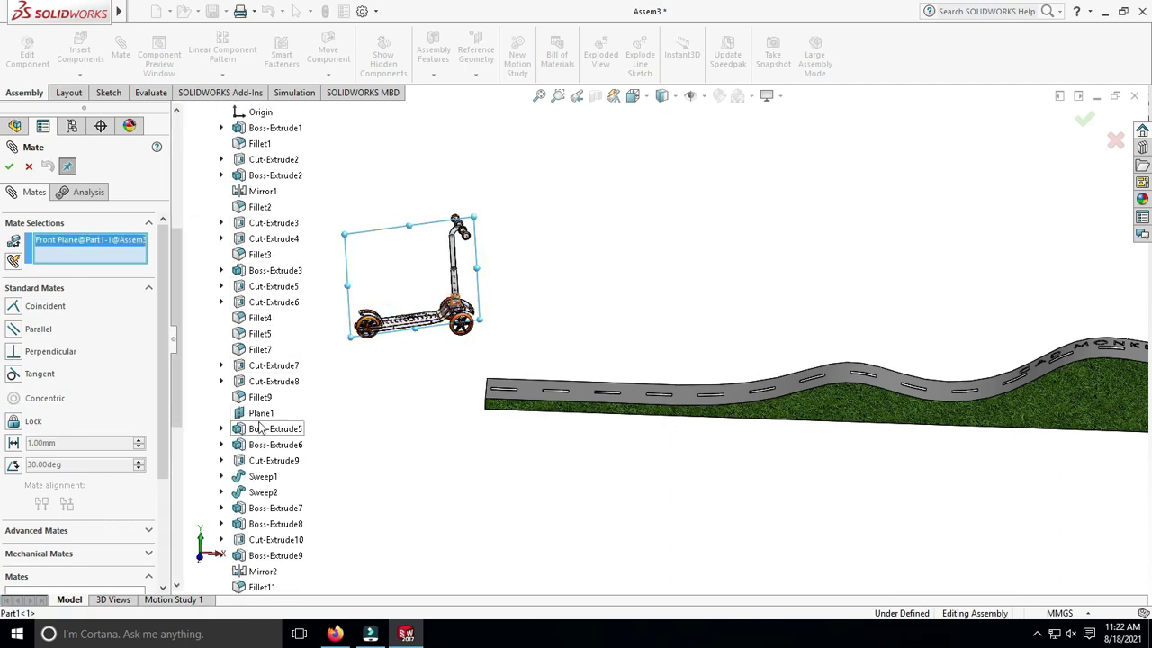
pyautogui.scroll(-9, 243, 405)
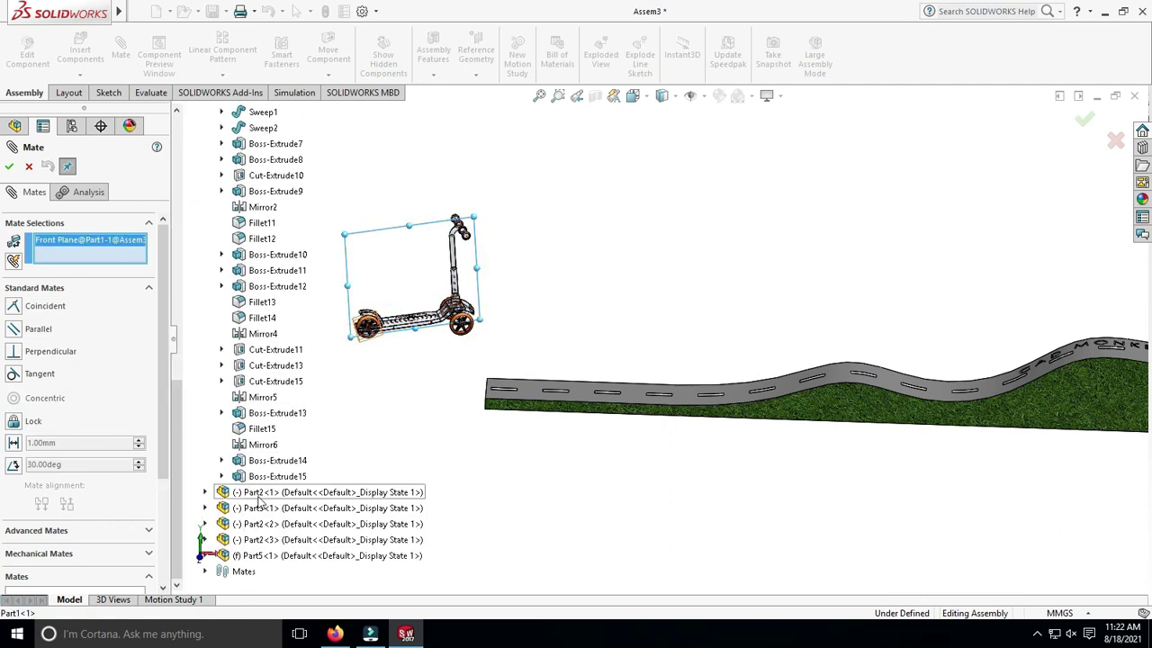
pyautogui.click(205, 556)
pyautogui.click(268, 495)
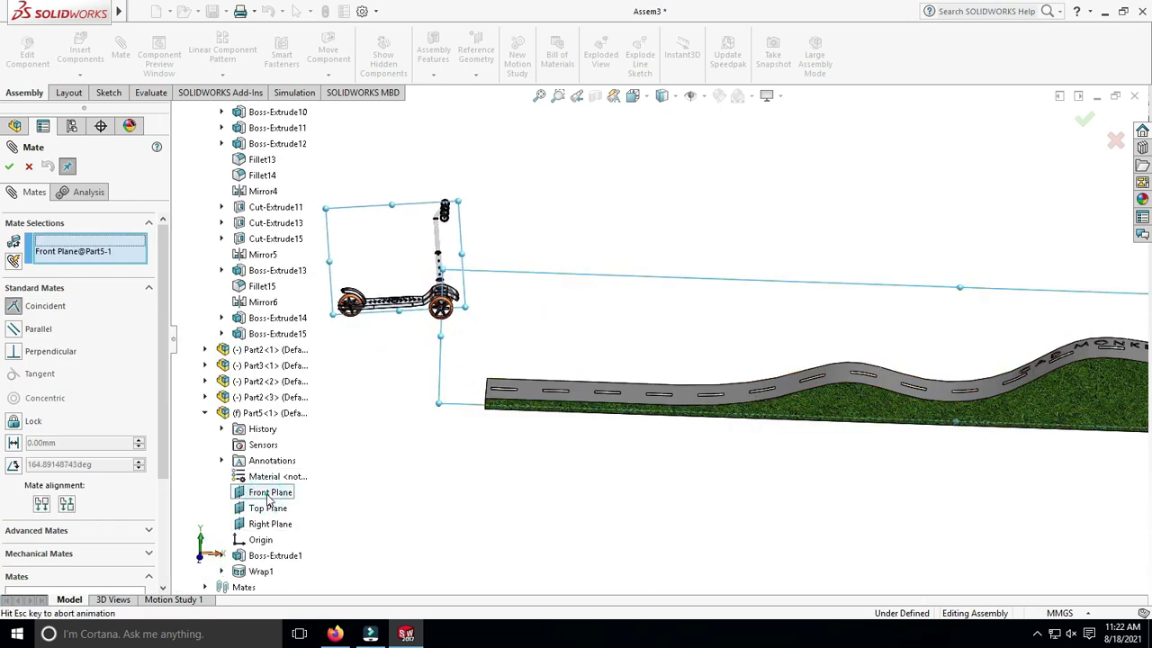
pyautogui.click(249, 518)
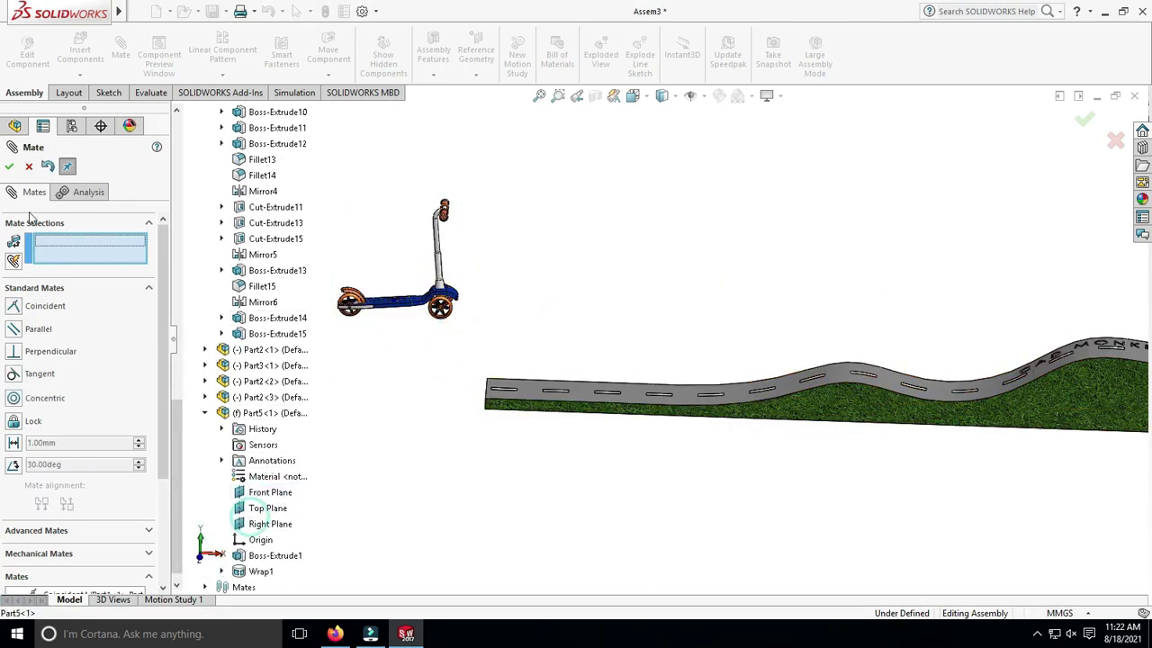
pyautogui.click(9, 166)
pyautogui.moveTo(637, 308)
pyautogui.mouseDown(button='middle')
pyautogui.moveTo(572, 355)
pyautogui.moveTo(689, 265)
pyautogui.mouseUp(button='middle')
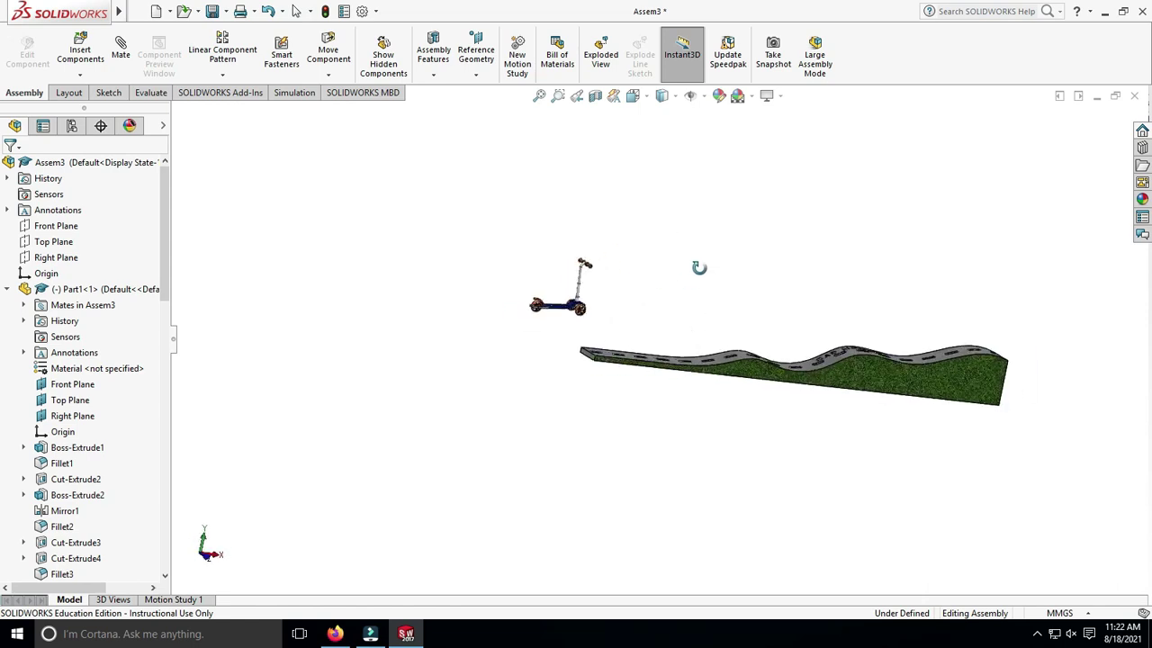
# Mate the front wheel's tread face tangent to the road surface
pyautogui.scroll(-3, 520, 338)
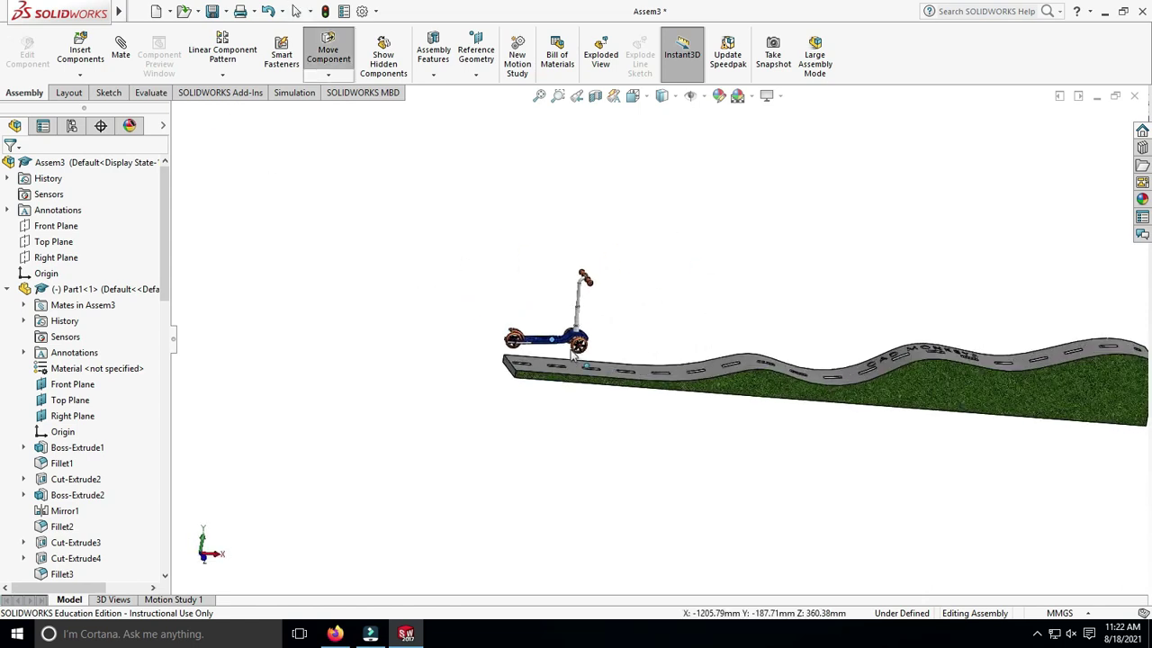
pyautogui.click(131, 54)
pyautogui.scroll(-3, 576, 352)
pyautogui.moveTo(630, 360); pyautogui.dragTo(860, 387, button='middle')
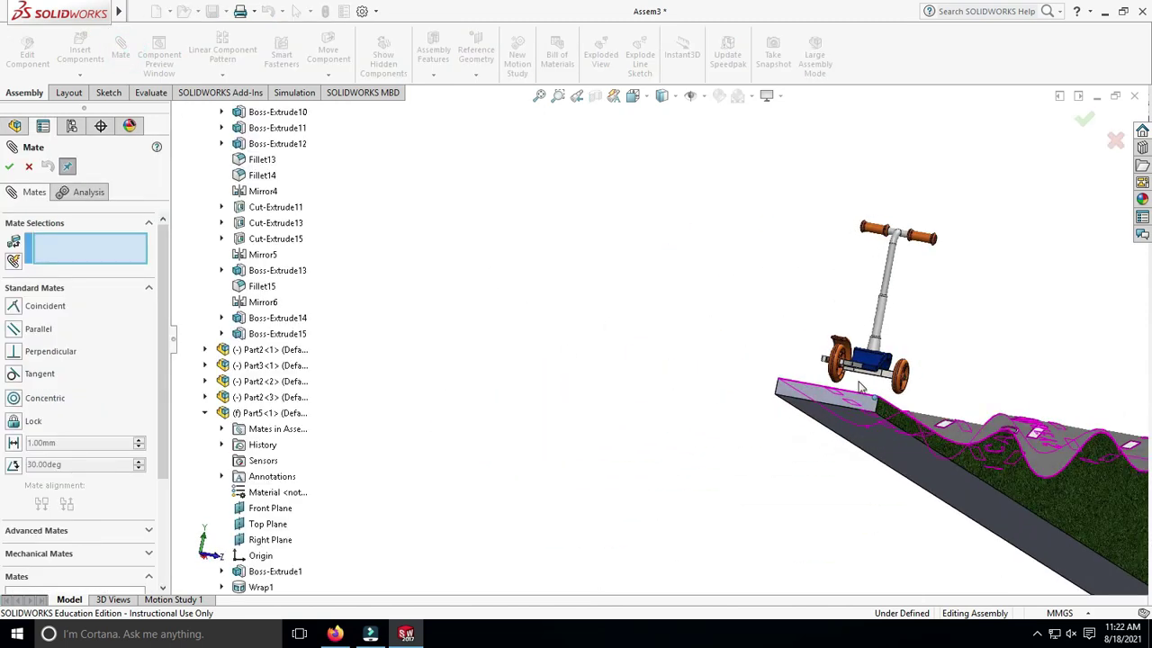
pyautogui.scroll(-2, 860, 387)
pyautogui.scroll(-3, 762, 335)
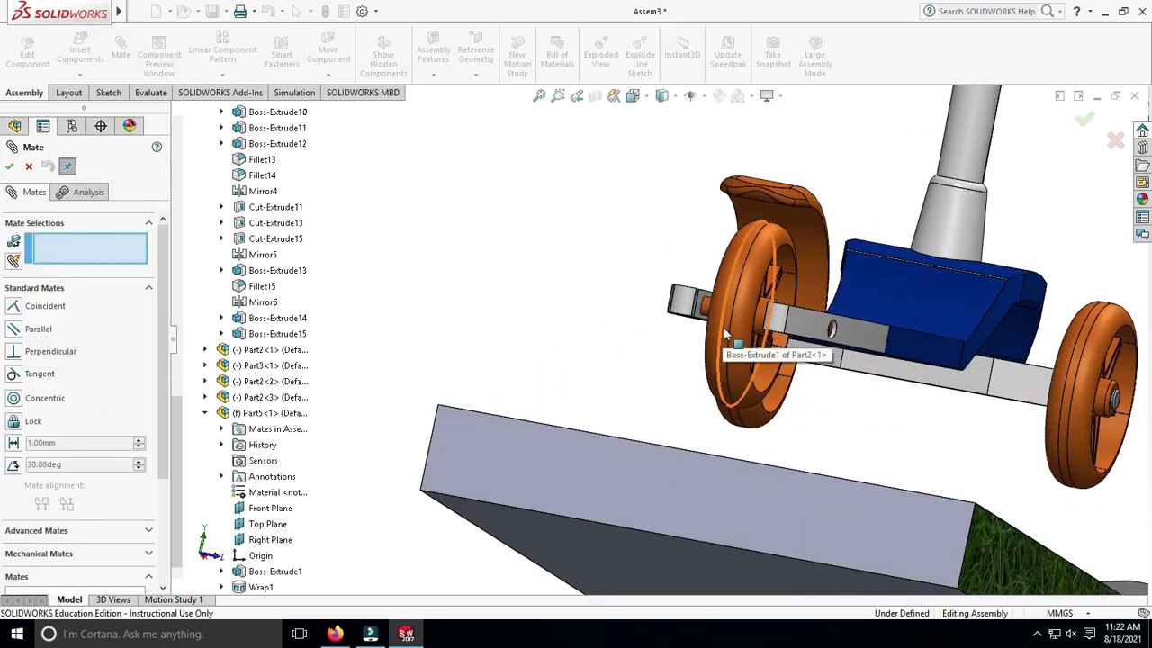
pyautogui.click(722, 325)
pyautogui.scroll(3, 658, 368)
pyautogui.moveTo(658, 368)
pyautogui.mouseDown(button='middle')
pyautogui.moveTo(581, 382)
pyautogui.moveTo(657, 370)
pyautogui.mouseUp(button='middle')
pyautogui.scroll(2, 580, 381)
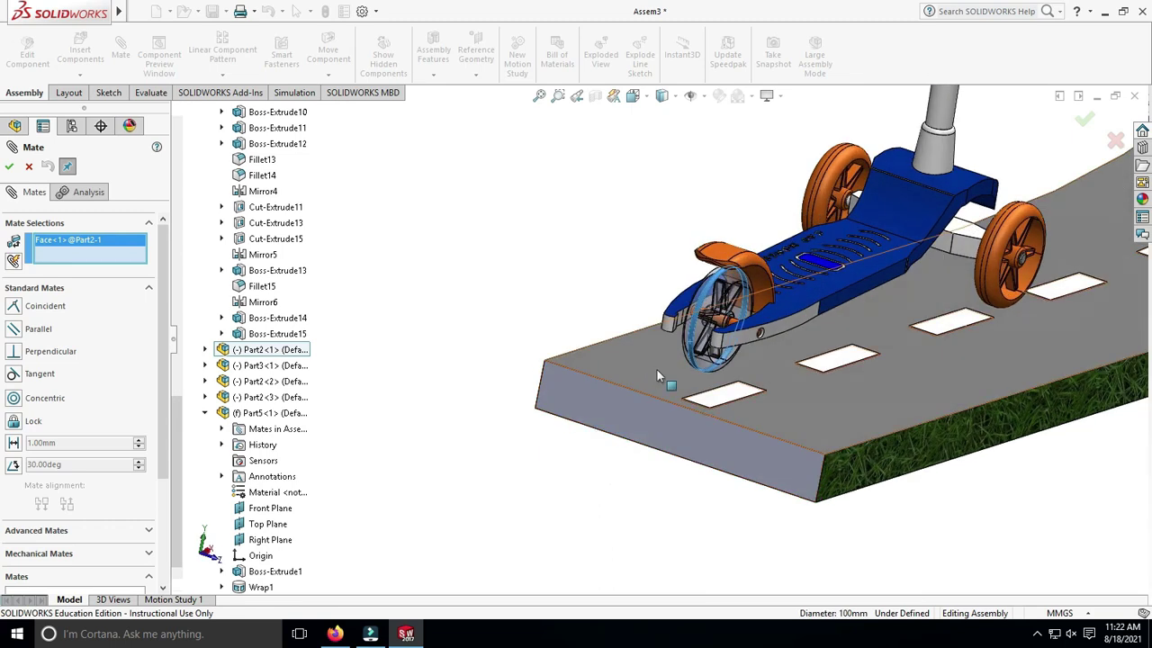
pyautogui.click(770, 399)
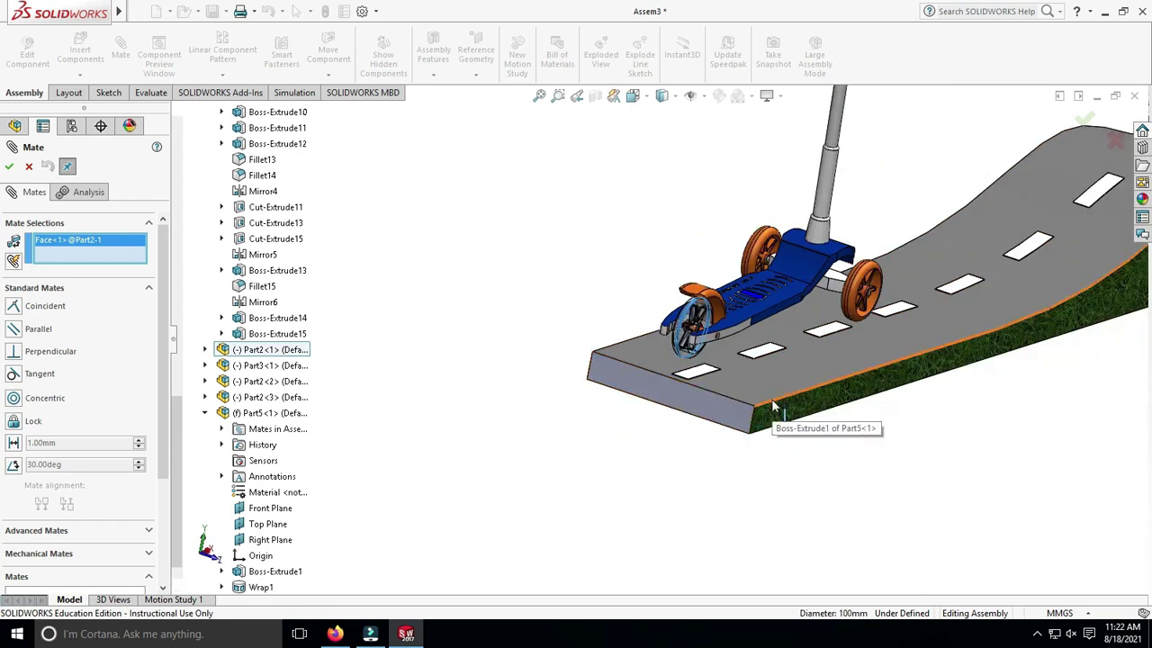
pyautogui.click(853, 431)
# Slide the scooter along the start of the road from a low side view
pyautogui.scroll(3, 852, 430)
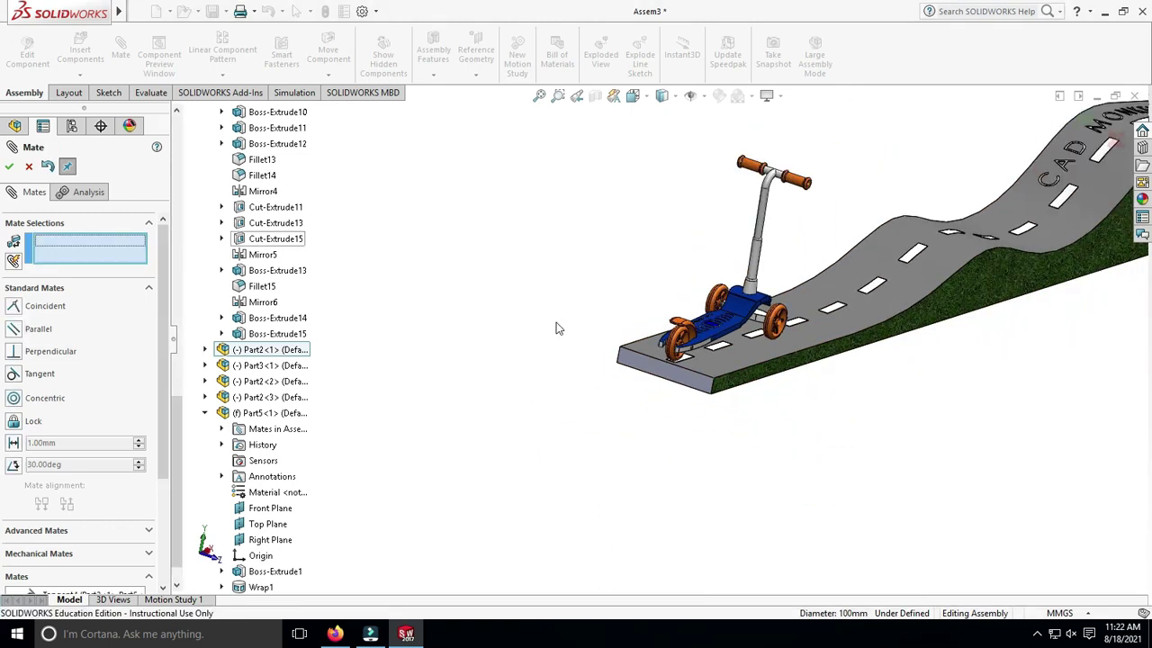
pyautogui.scroll(2, 851, 378)
pyautogui.moveTo(852, 378)
pyautogui.mouseDown(button='middle')
pyautogui.moveTo(766, 438)
pyautogui.moveTo(585, 297)
pyautogui.mouseUp(button='middle')
pyautogui.moveTo(541, 261); pyautogui.dragTo(651, 194)
pyautogui.scroll(-2, 568, 306)
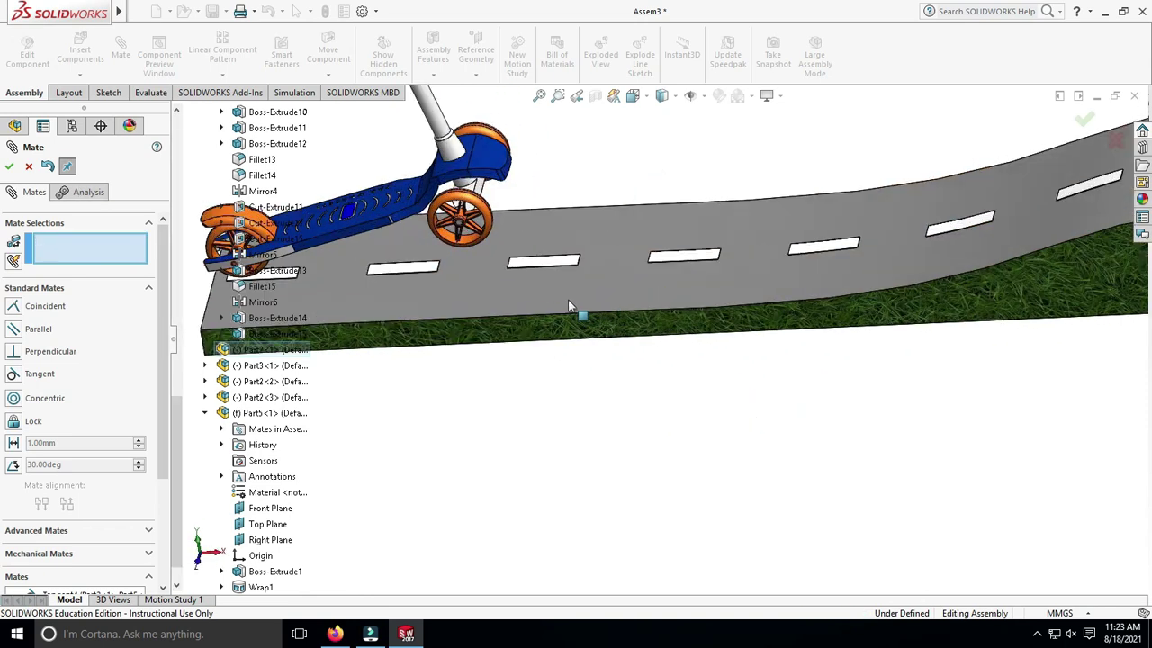
# Mate the other wheel's outer face tangent to the road surface
pyautogui.moveTo(630, 397); pyautogui.dragTo(547, 401, button='middle')
pyautogui.scroll(-3, 507, 236)
pyautogui.scroll(-2, 514, 274)
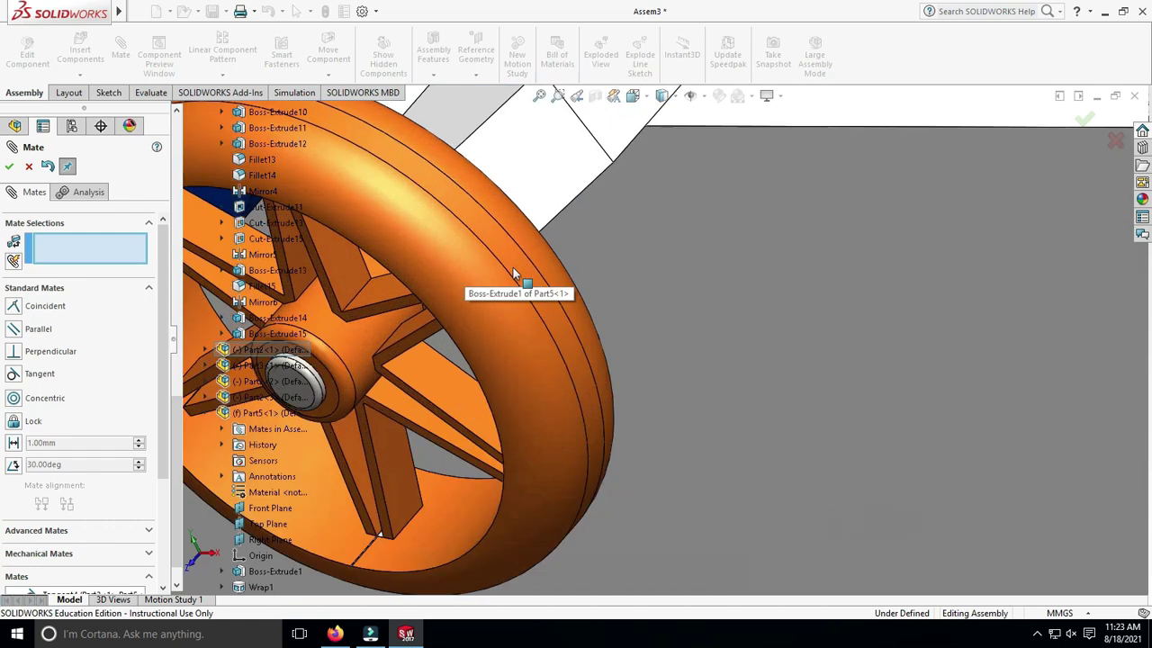
pyautogui.click(520, 275)
pyautogui.scroll(2, 696, 348)
pyautogui.scroll(2, 696, 349)
pyautogui.scroll(2, 712, 466)
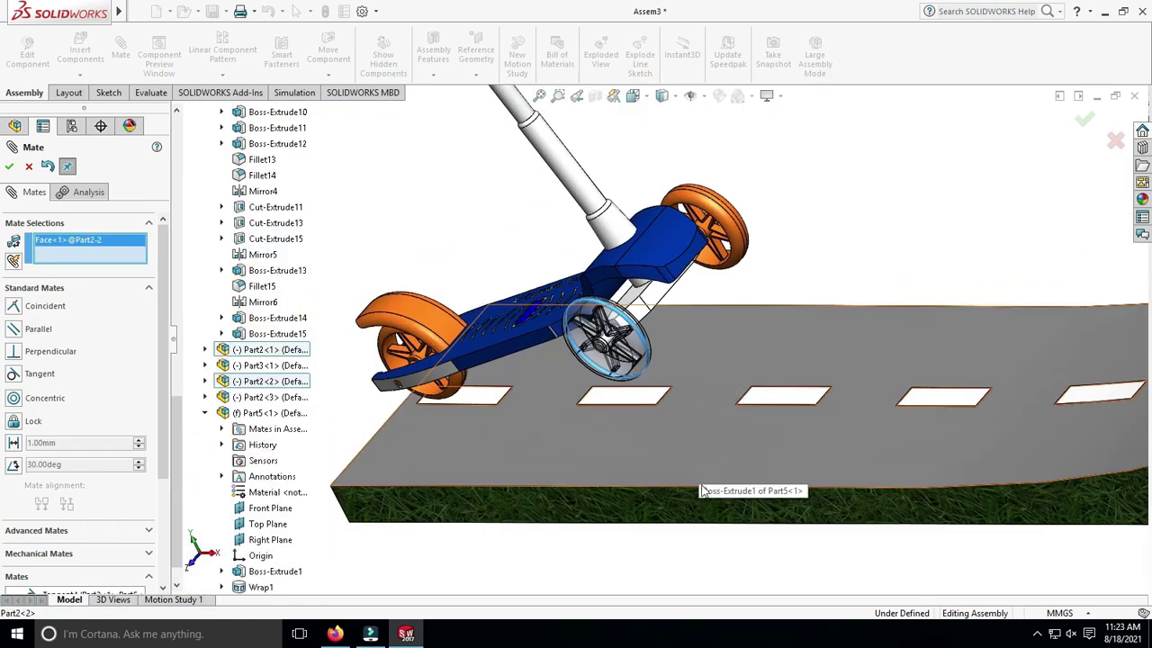
pyautogui.click(702, 491)
pyautogui.click(777, 513)
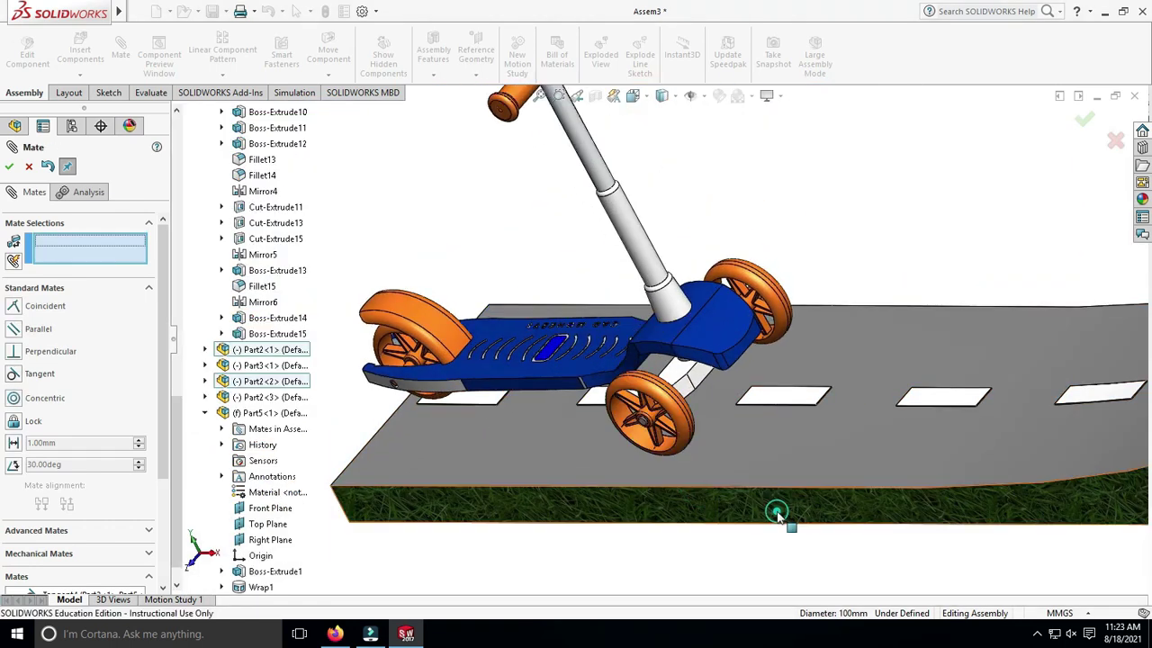
pyautogui.click(9, 166)
pyautogui.scroll(3, 789, 262)
pyautogui.moveTo(789, 261); pyautogui.dragTo(701, 364, button='middle')
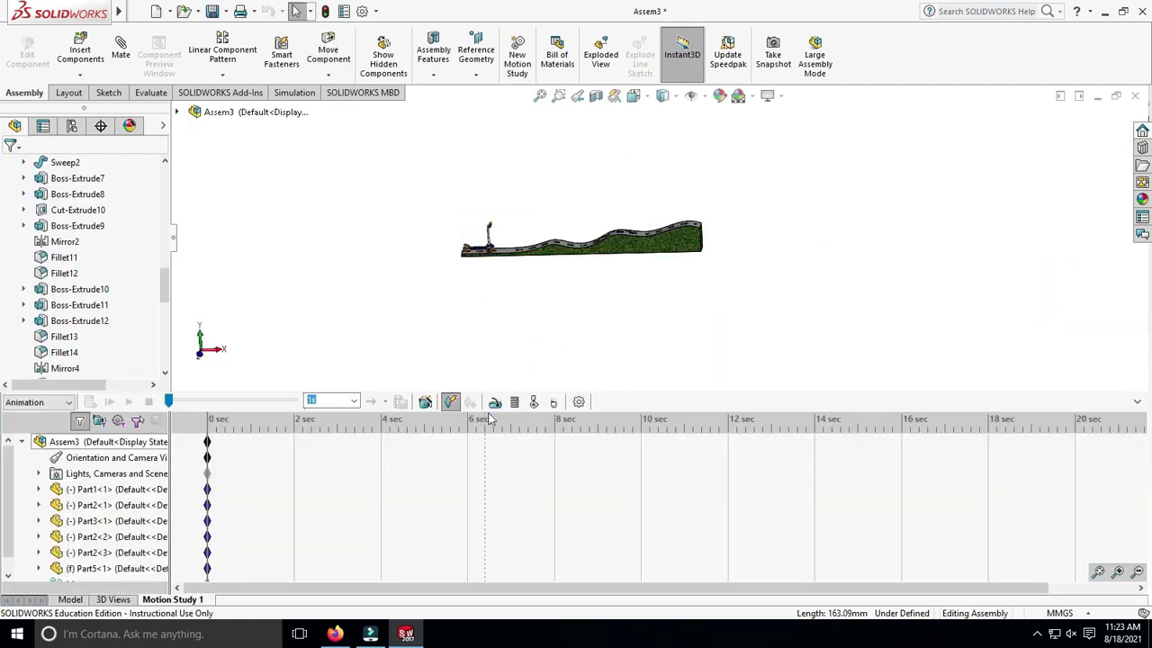
# Add LinearMotor1 driving the scooter body along its deck edge
pyautogui.click(495, 402)
pyautogui.scroll(-5, 535, 234)
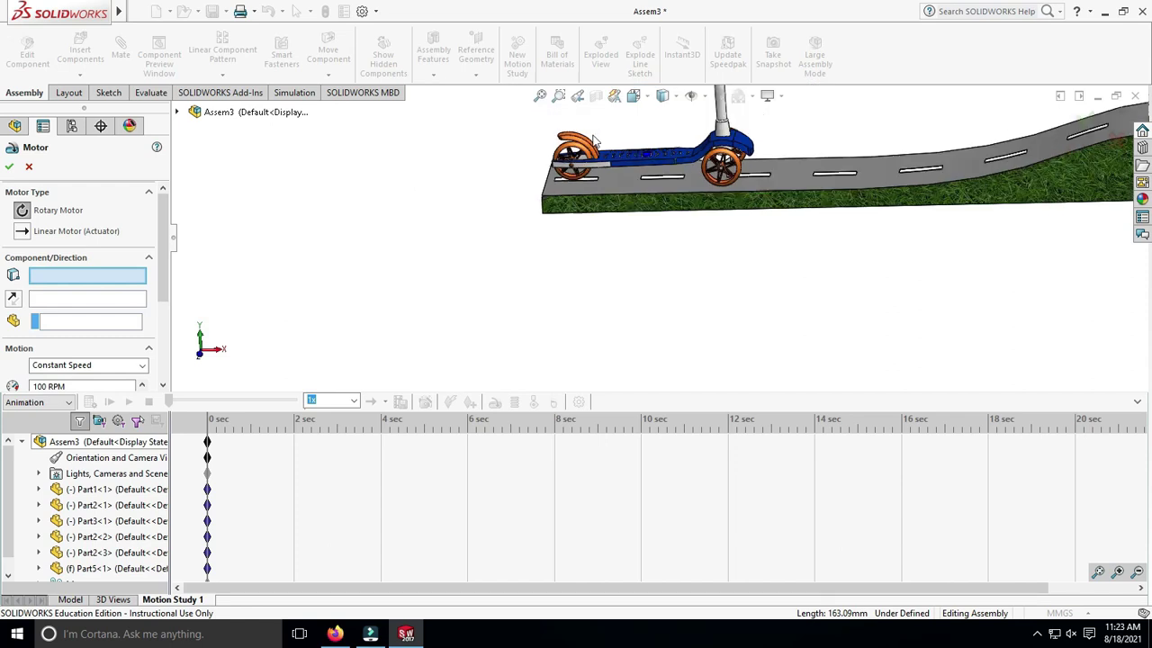
pyautogui.scroll(-5, 744, 264)
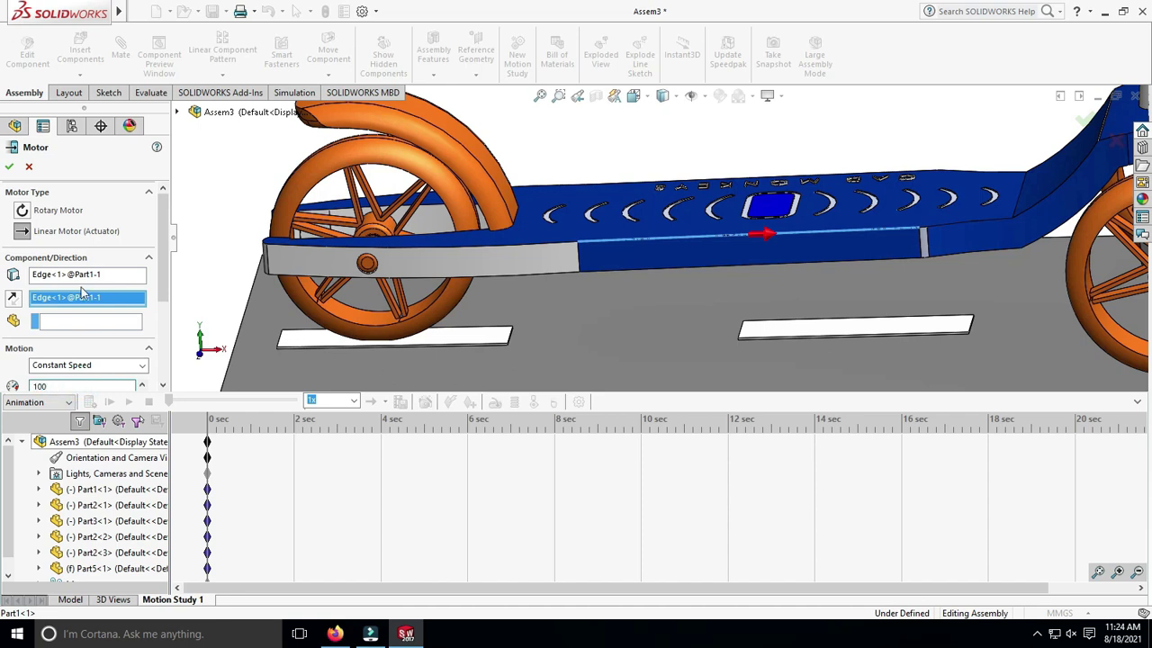
pyautogui.click(9, 168)
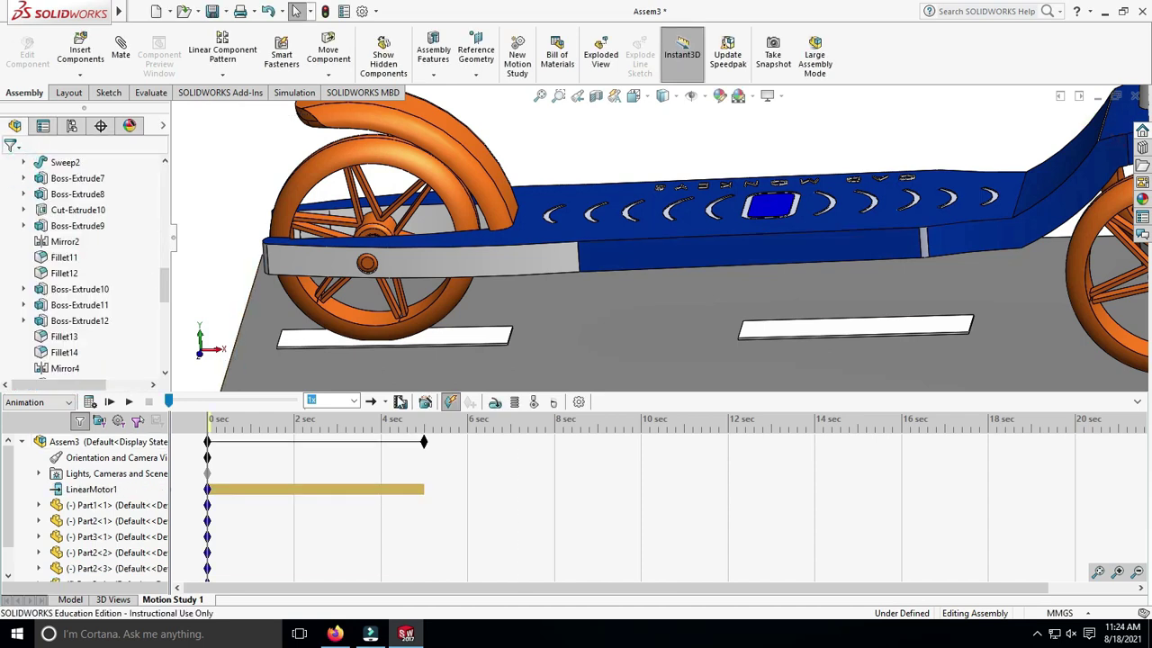
# Add 100 RPM rotary motors to the first wheel and the rear wheel
pyautogui.click(495, 404)
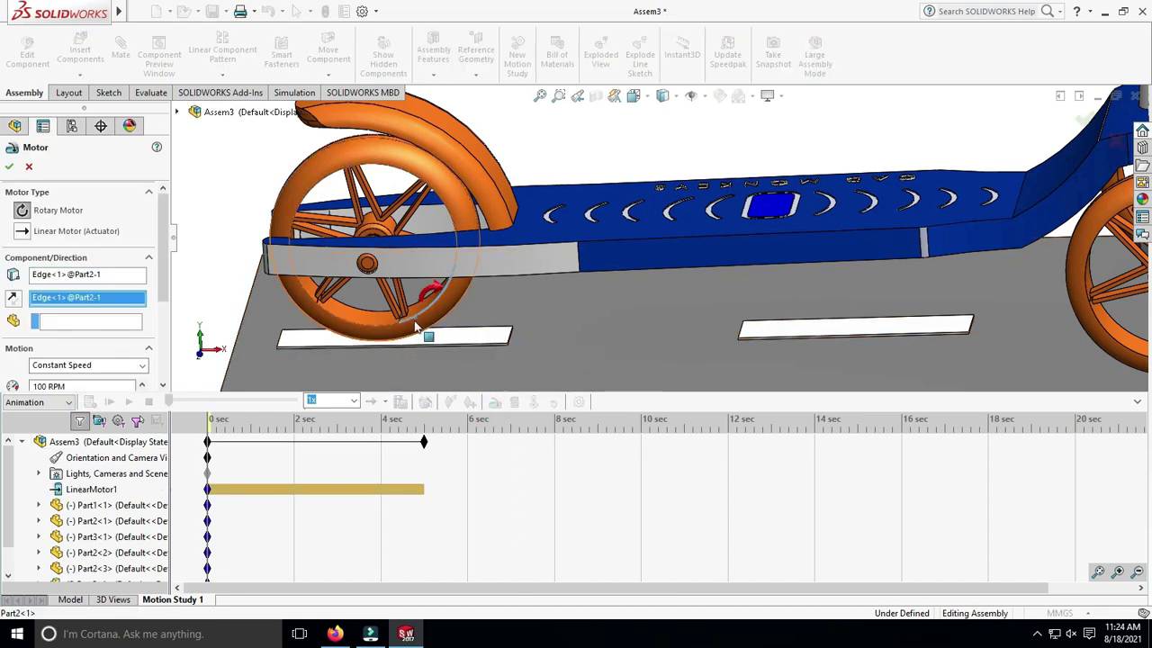
pyautogui.click(10, 168)
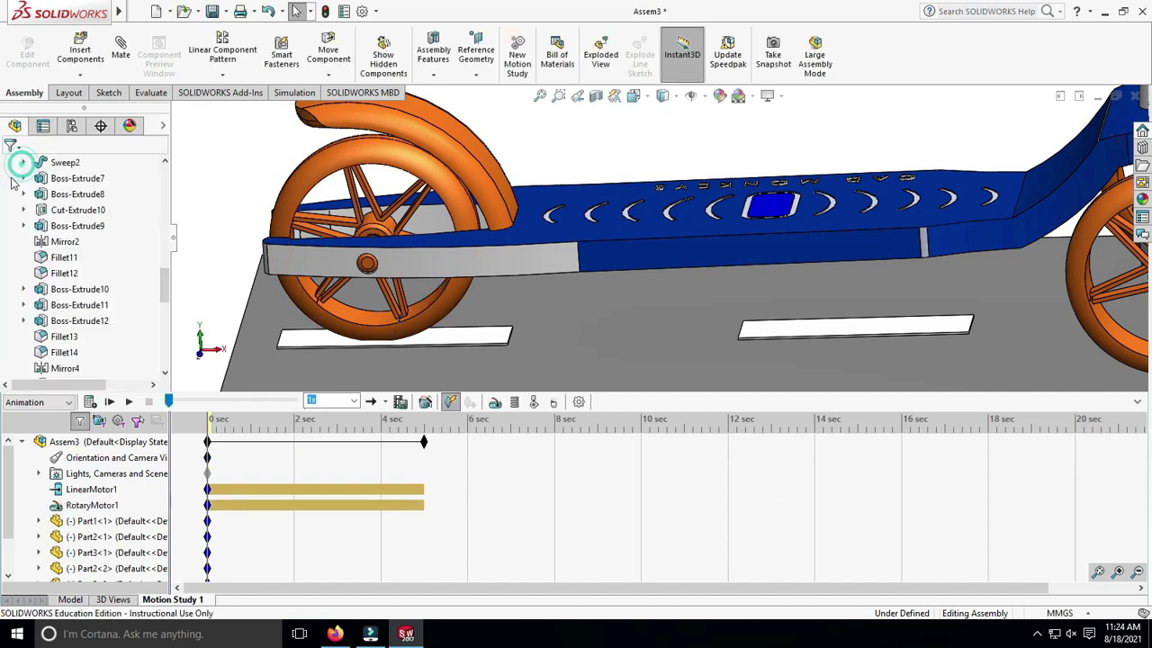
pyautogui.click(495, 404)
pyautogui.scroll(5, 911, 317)
pyautogui.scroll(-5, 900, 322)
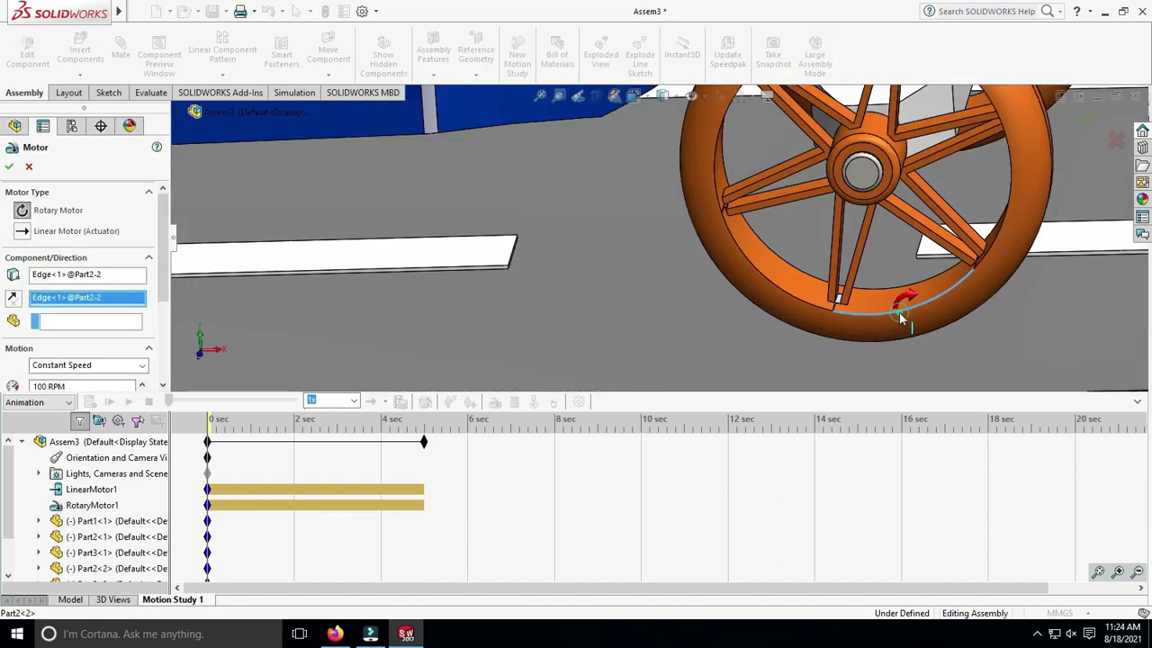
pyautogui.click(10, 168)
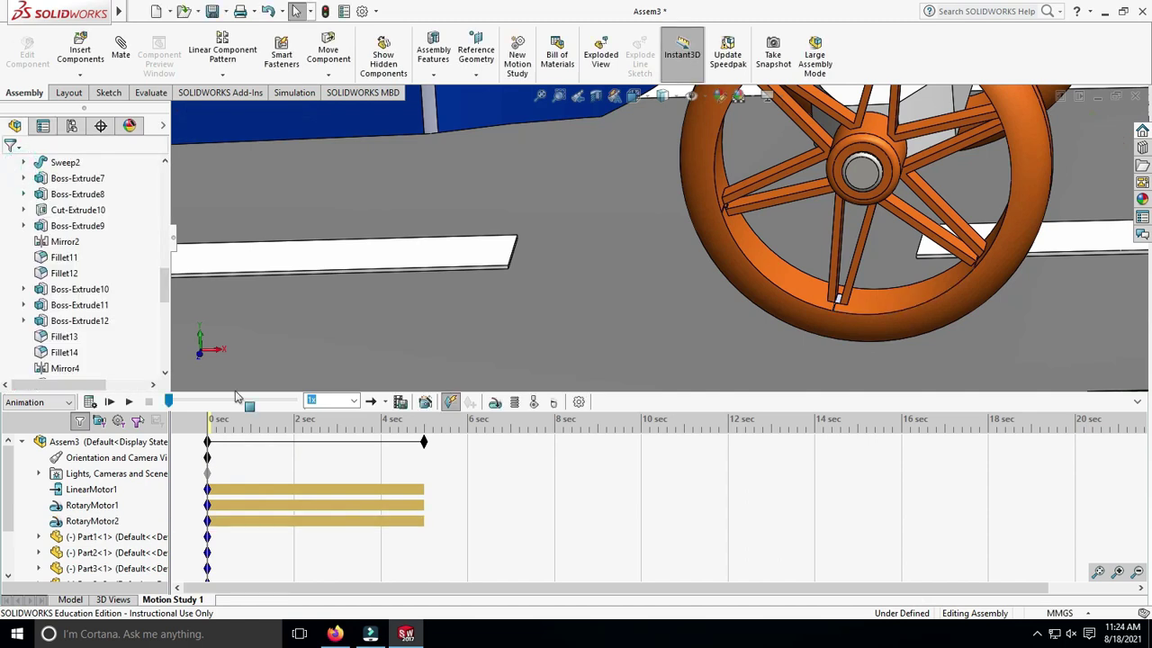
# Add a third rotary motor on the remaining wheel's rim edge and select the study's end key
pyautogui.click(495, 402)
pyautogui.scroll(5, 680, 228)
pyautogui.scroll(-4, 680, 228)
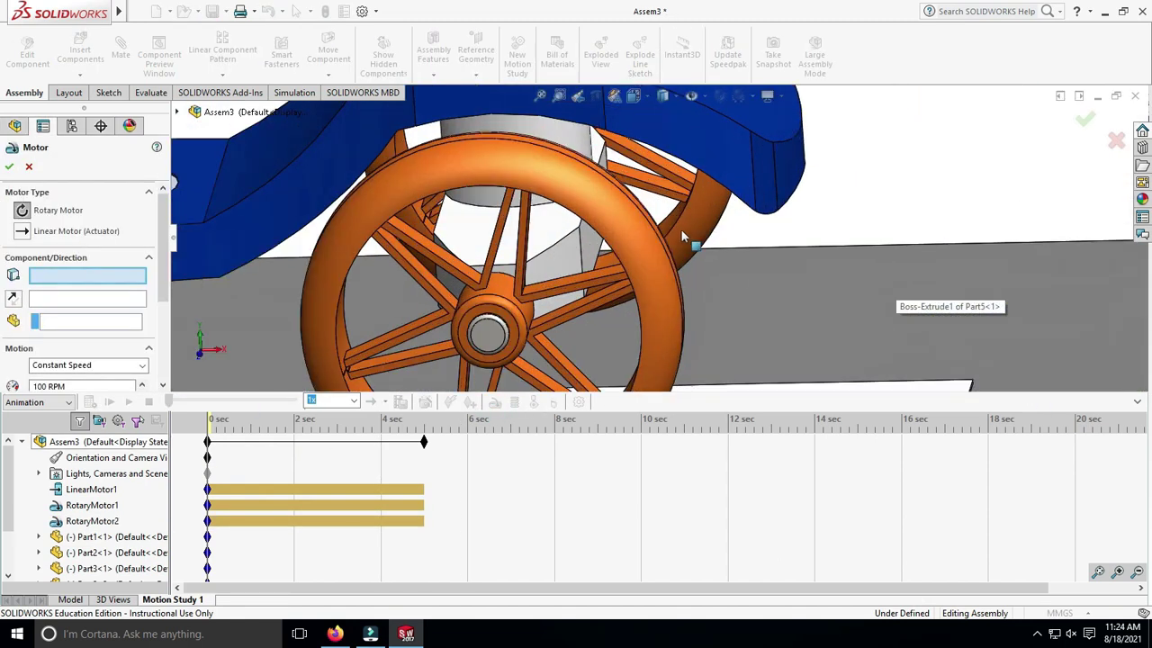
pyautogui.scroll(-3, 675, 217)
pyautogui.click(676, 219)
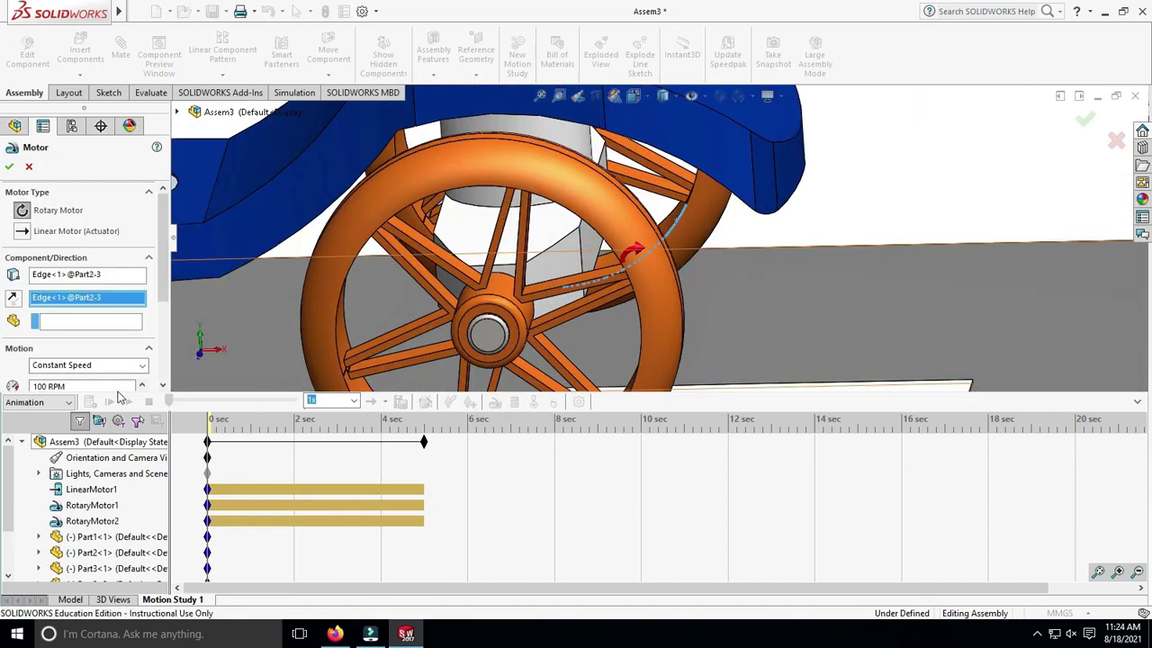
pyautogui.click(10, 169)
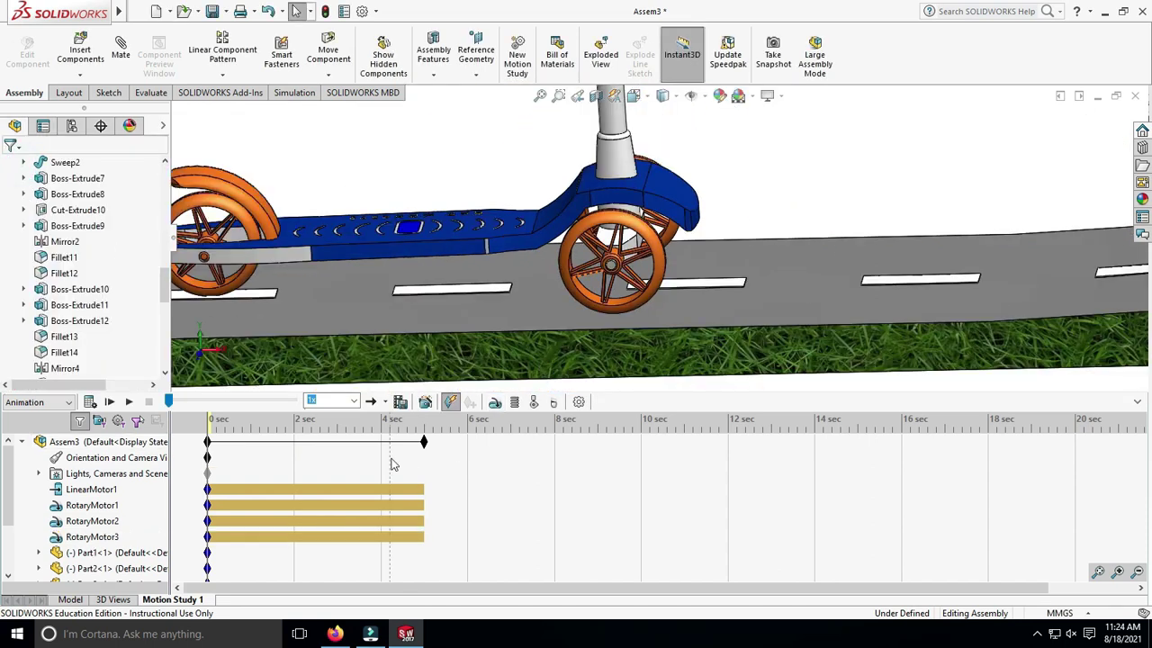
pyautogui.click(437, 451)
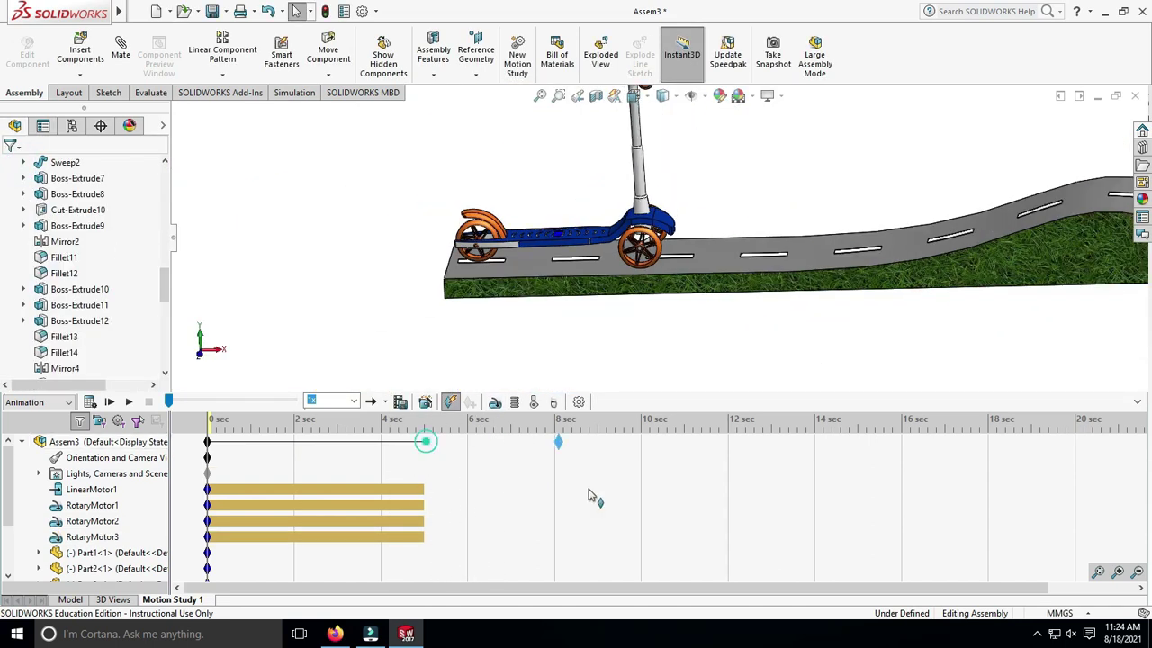
# Extend Motion Study 1 to about 20 seconds and calculate it
pyautogui.moveTo(1124, 528); pyautogui.dragTo(1136, 531)
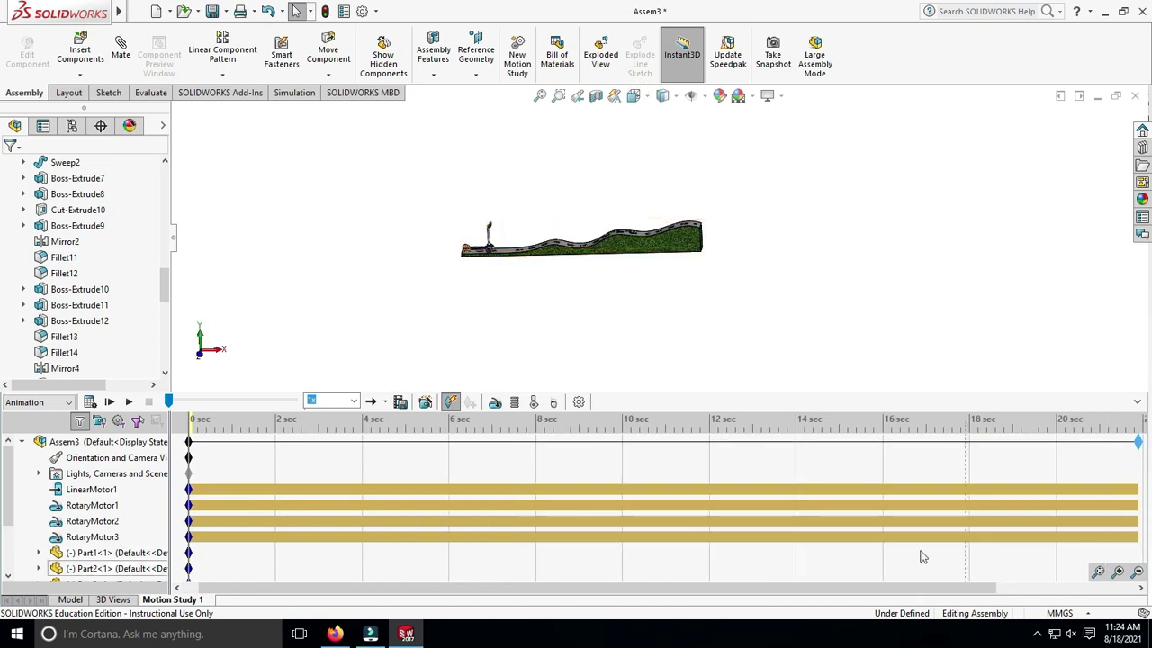
pyautogui.click(129, 403)
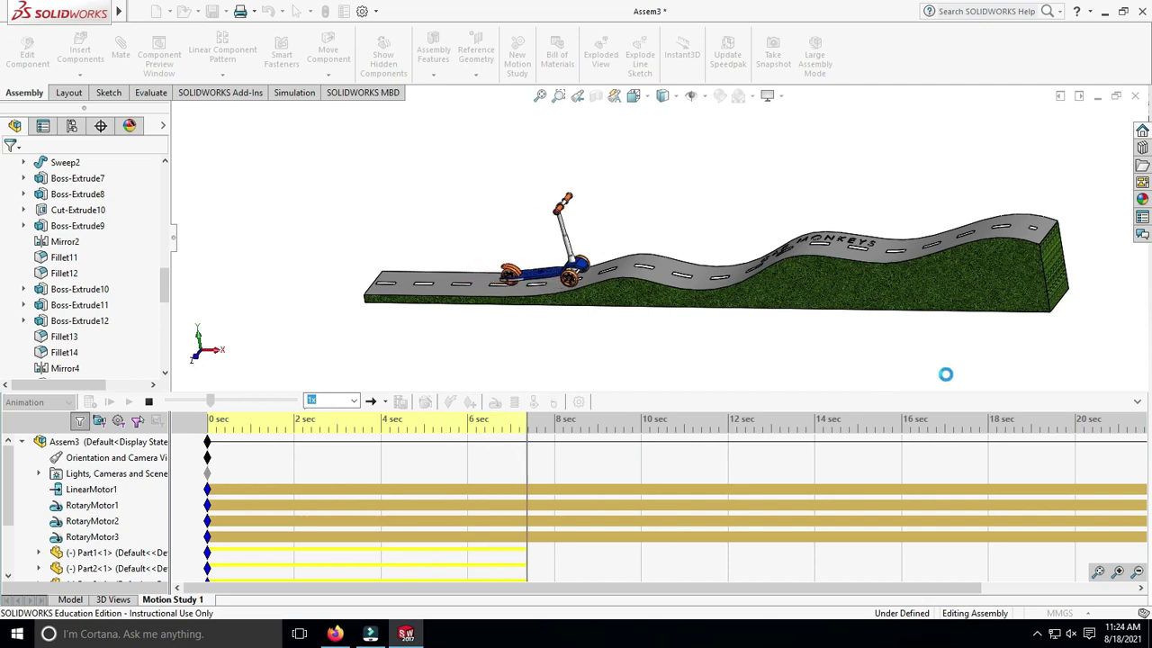
pyautogui.moveTo(946, 375); pyautogui.dragTo(1092, 407, button='middle')
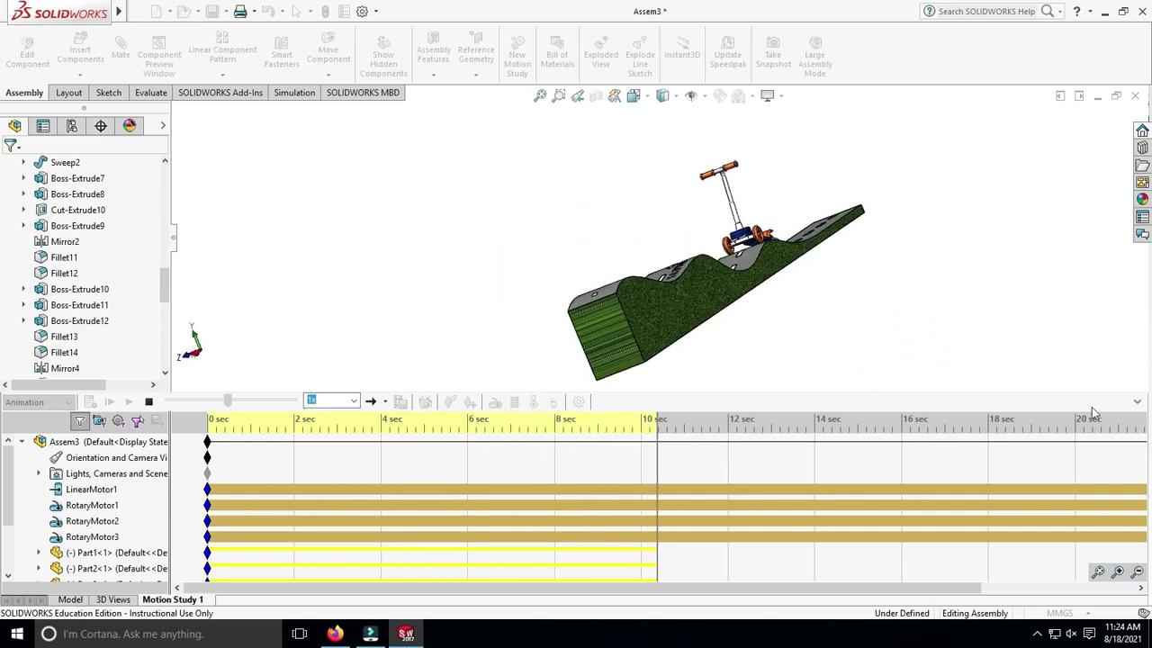
pyautogui.click(1137, 404)
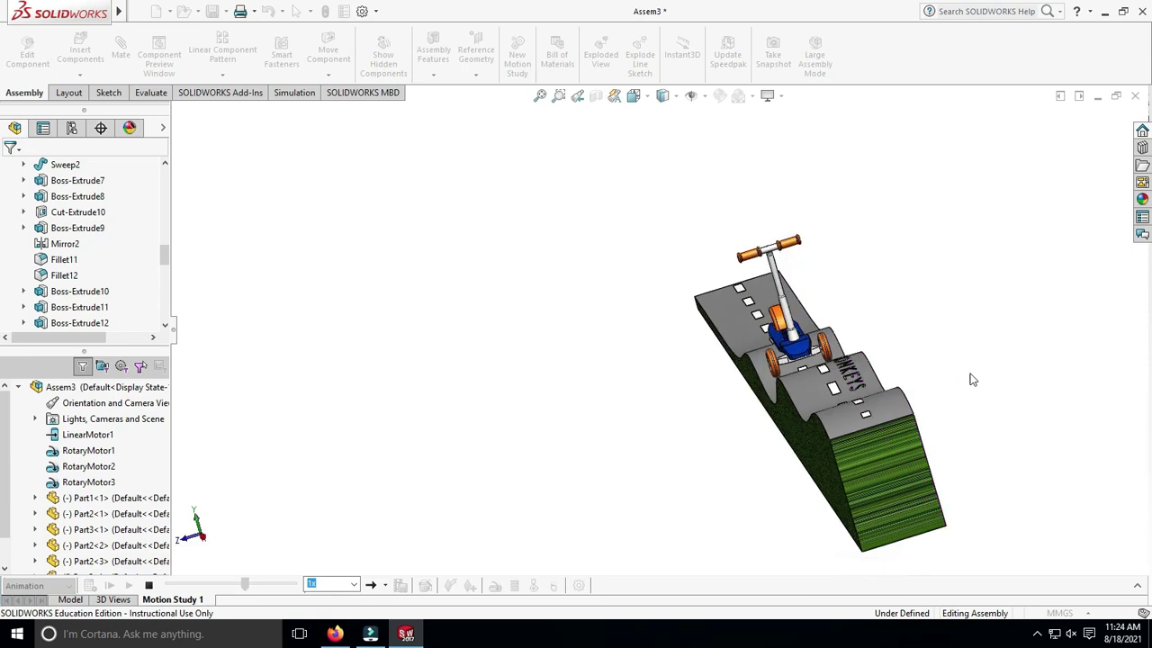
pyautogui.click(354, 585)
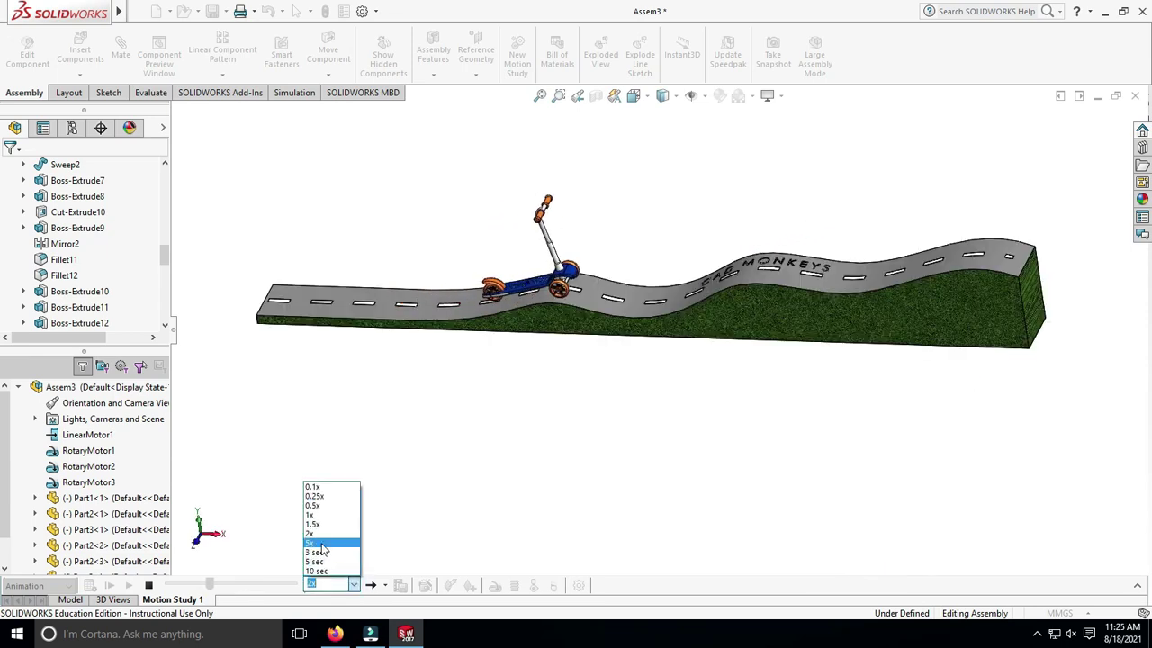
# Play the scooter animation at 5x speed from the isometric view
pyautogui.click(321, 545)
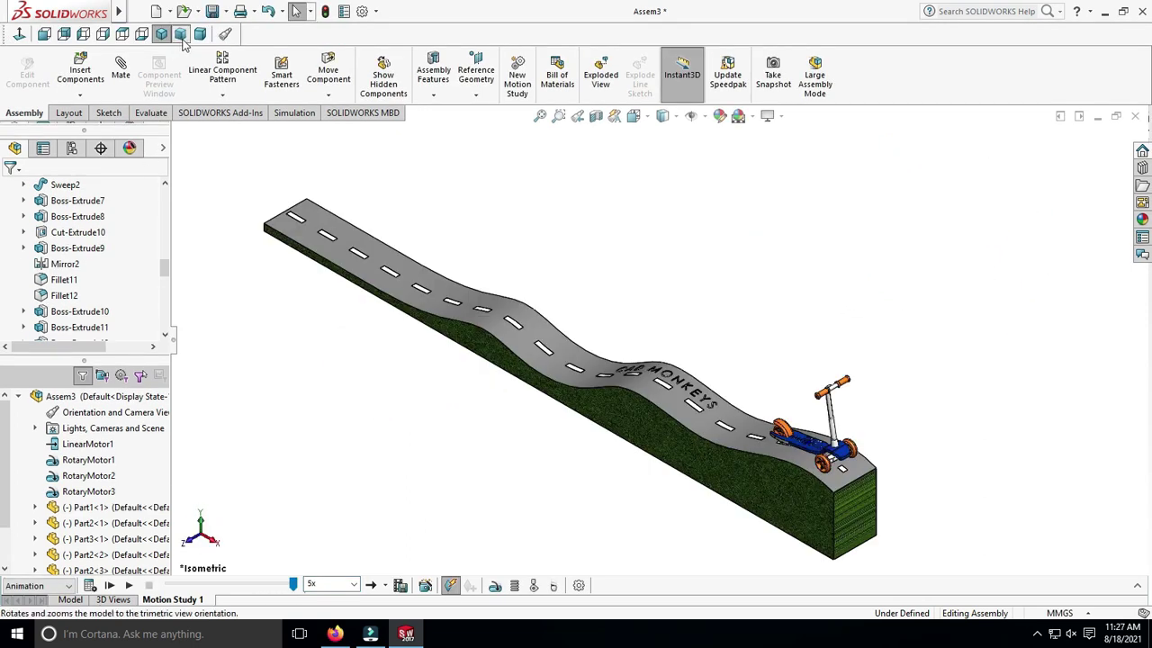
pyautogui.click(181, 36)
pyautogui.click(161, 36)
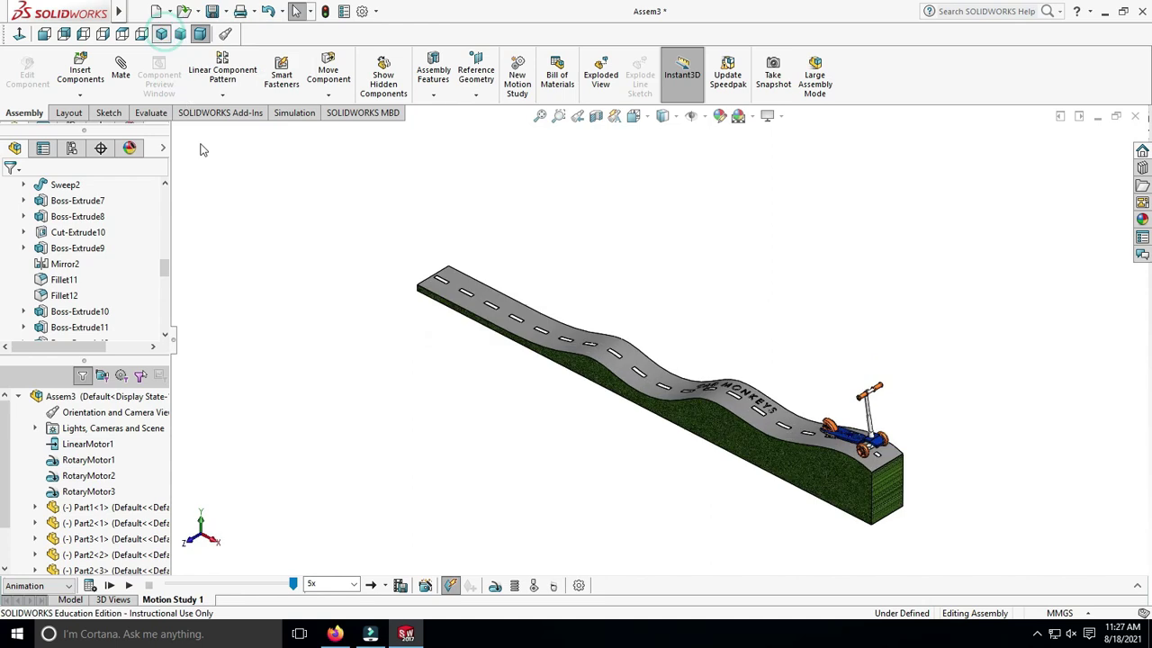
pyautogui.click(129, 586)
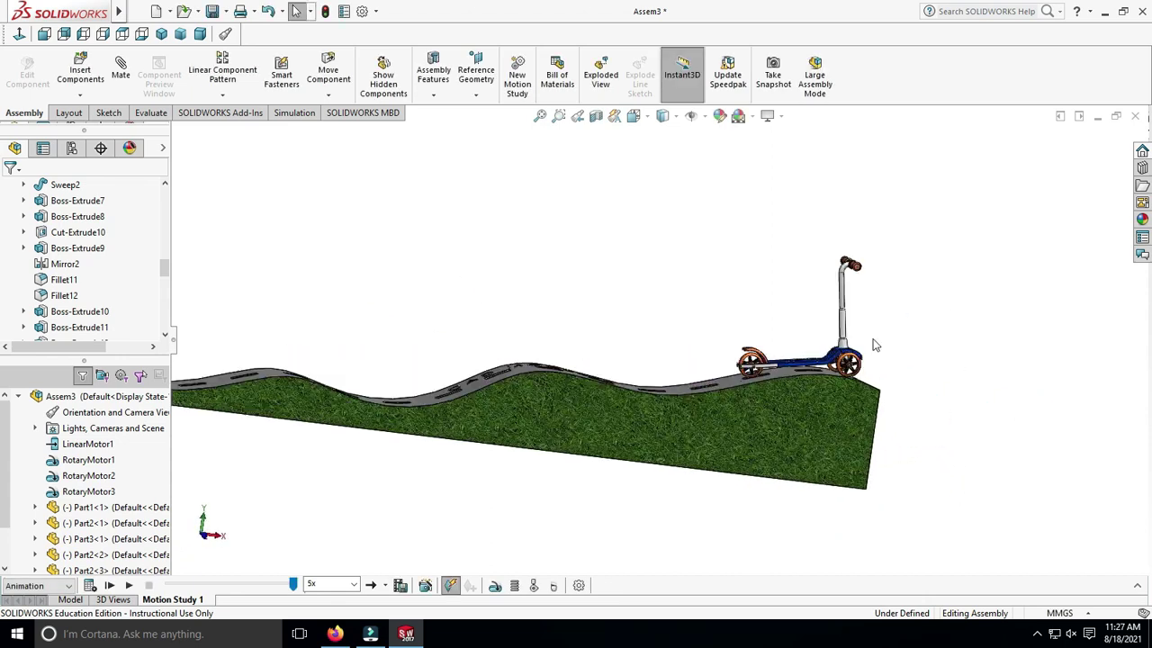
pyautogui.scroll(-4, 810, 353)
pyautogui.moveTo(878, 295); pyautogui.dragTo(900, 419, button='middle')
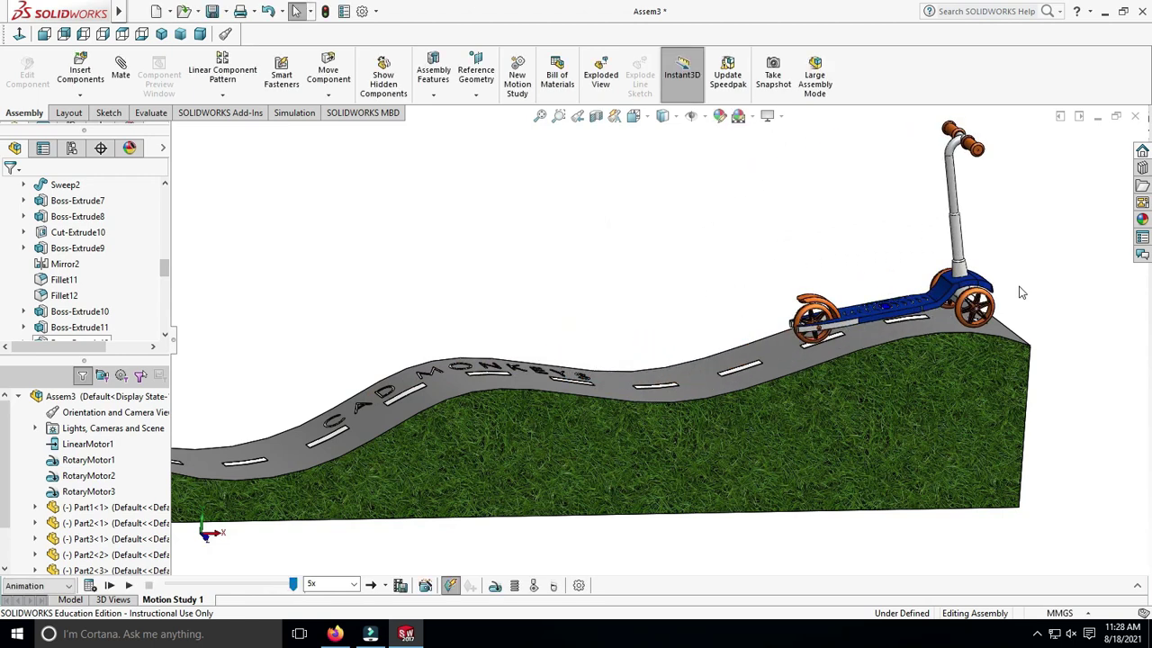
pyautogui.moveTo(984, 338)
pyautogui.mouseDown(button='middle')
pyautogui.moveTo(747, 471)
pyautogui.moveTo(690, 417)
pyautogui.moveTo(448, 396)
pyautogui.mouseUp(button='middle')
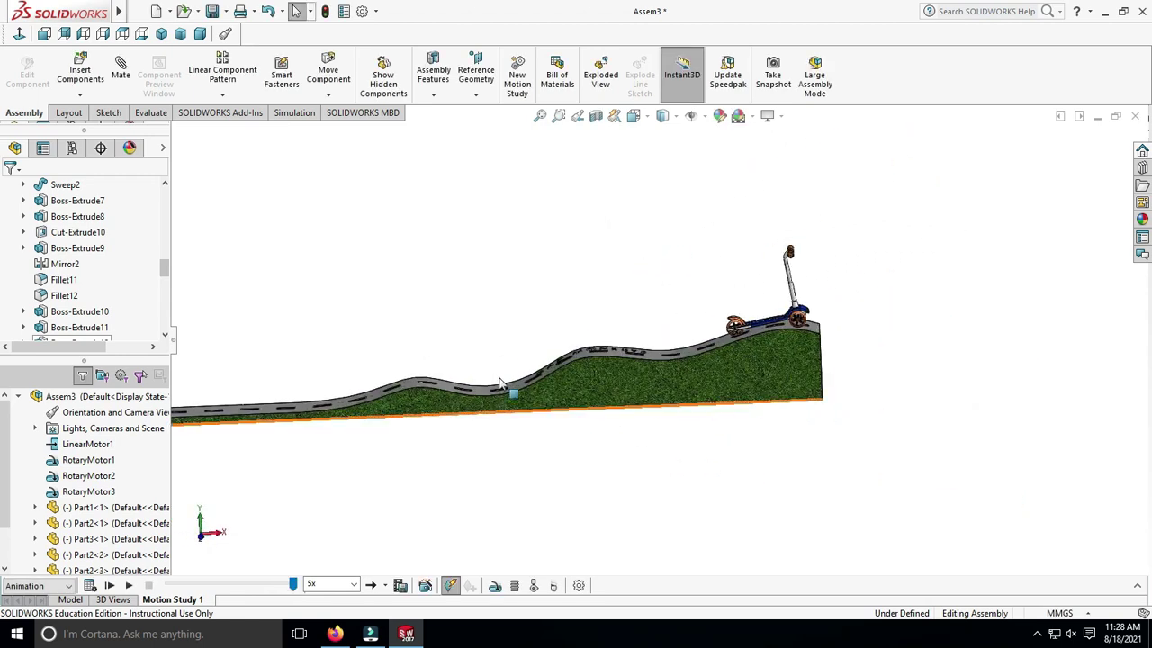